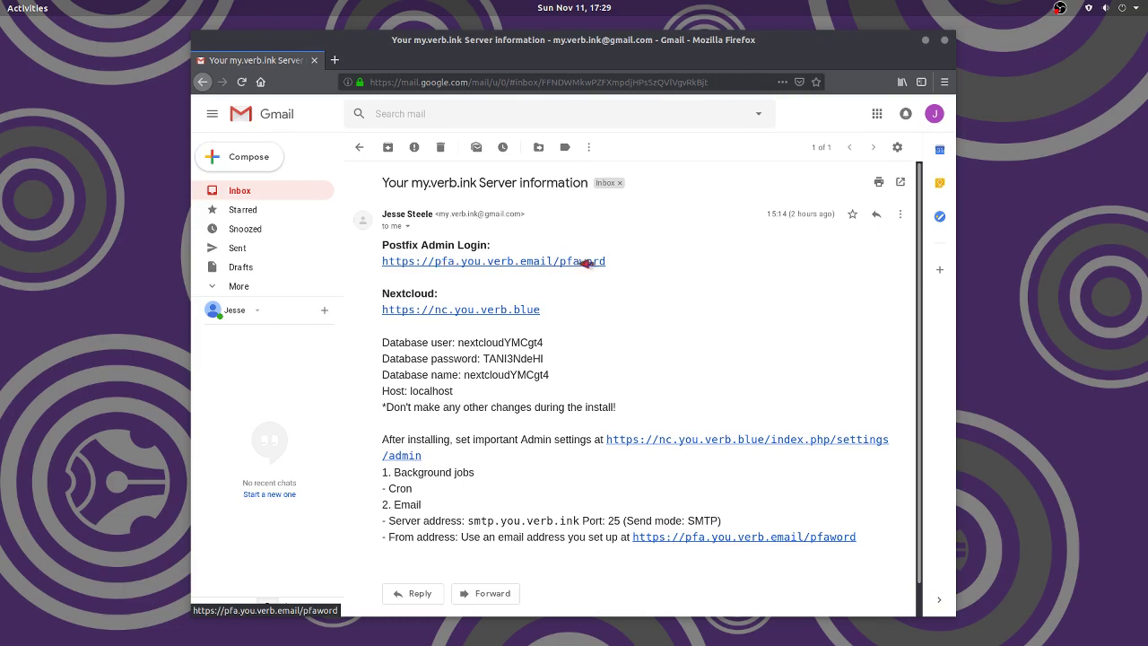
- Copy the Postfix Admin login link from the server-information email into a fresh browser tab
drag(610, 264, 380, 262)
key(ctrl+c)
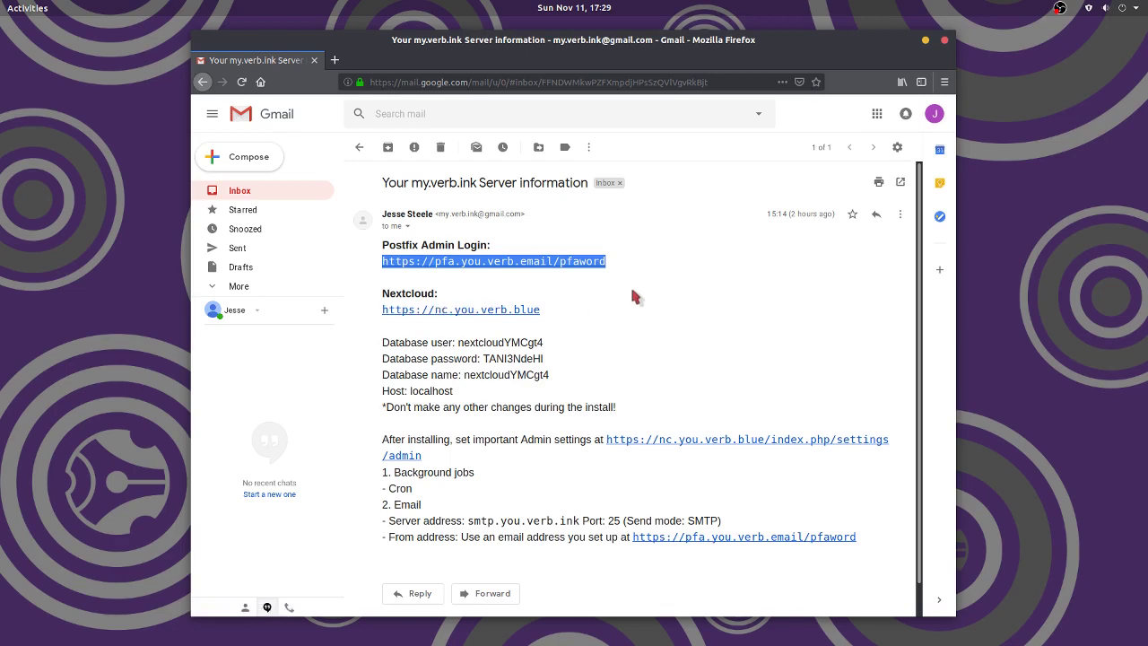
click(334, 60)
key(ctrl+v)
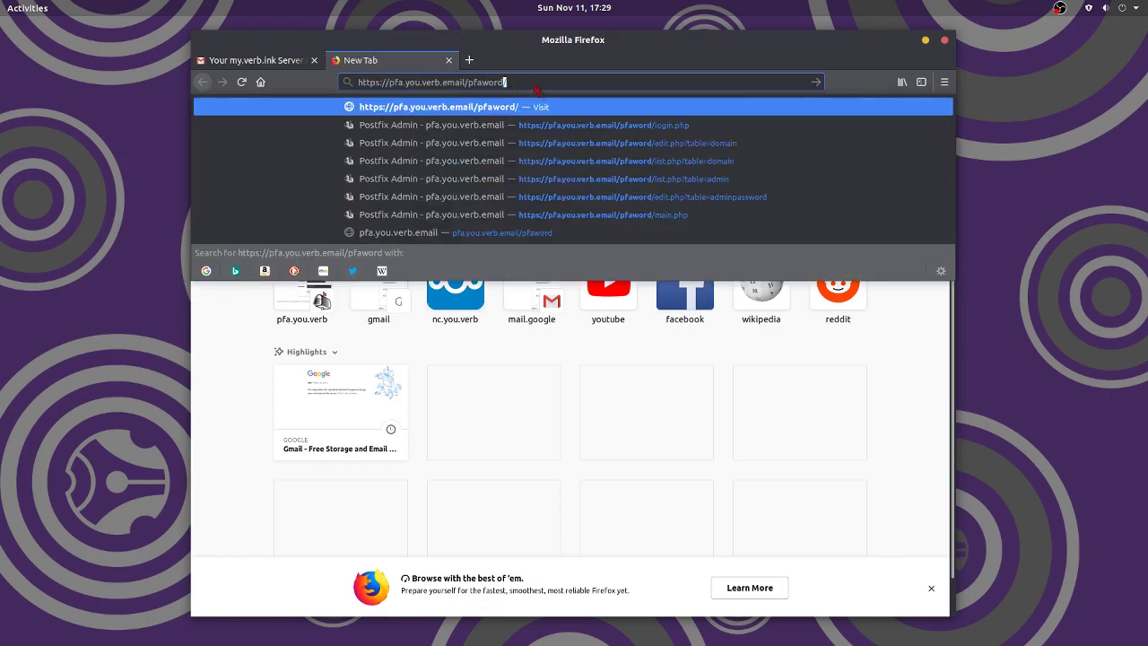
key(Return)
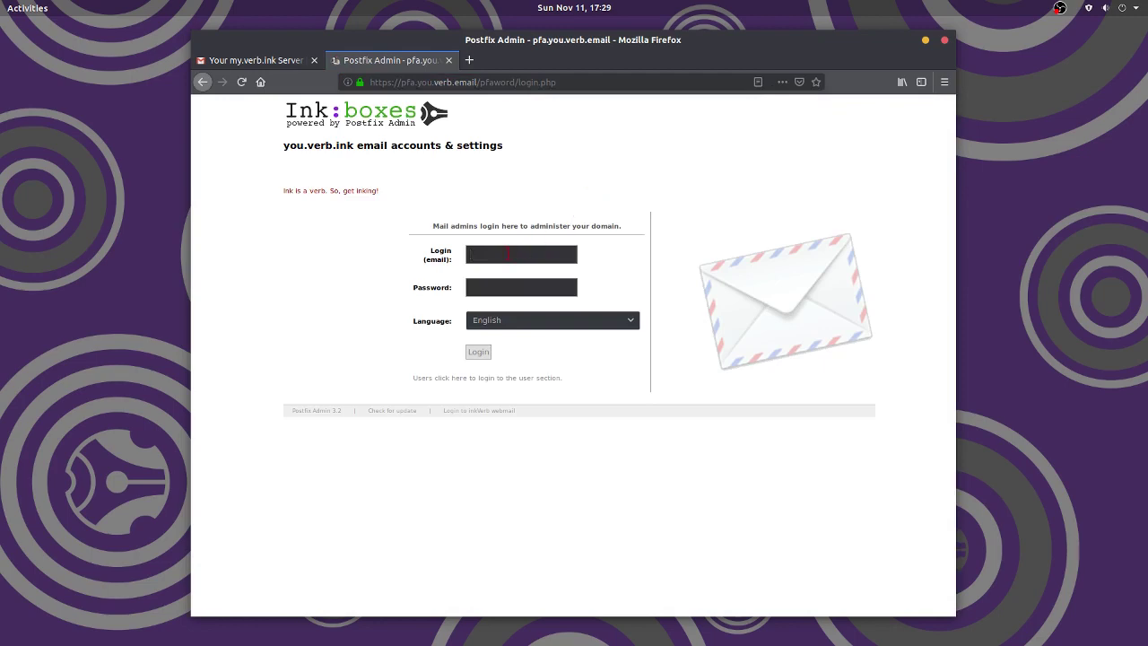
text(••••••••)
key(Return)
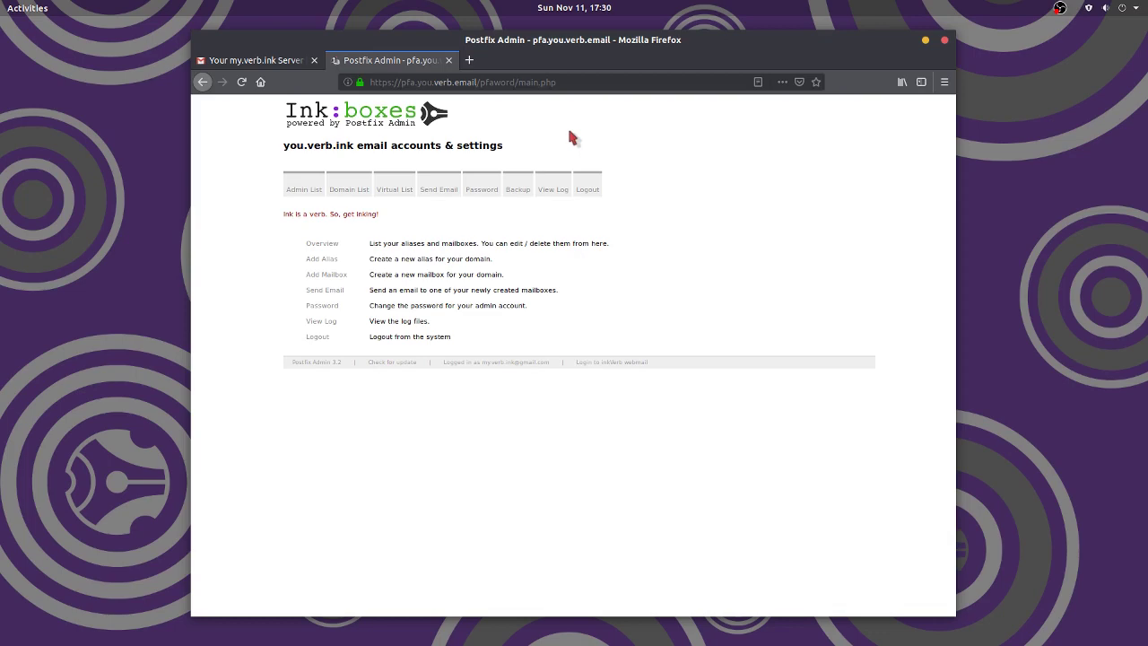
- Browse the Password and Admin List pages, then show the empty Domain List
click(483, 185)
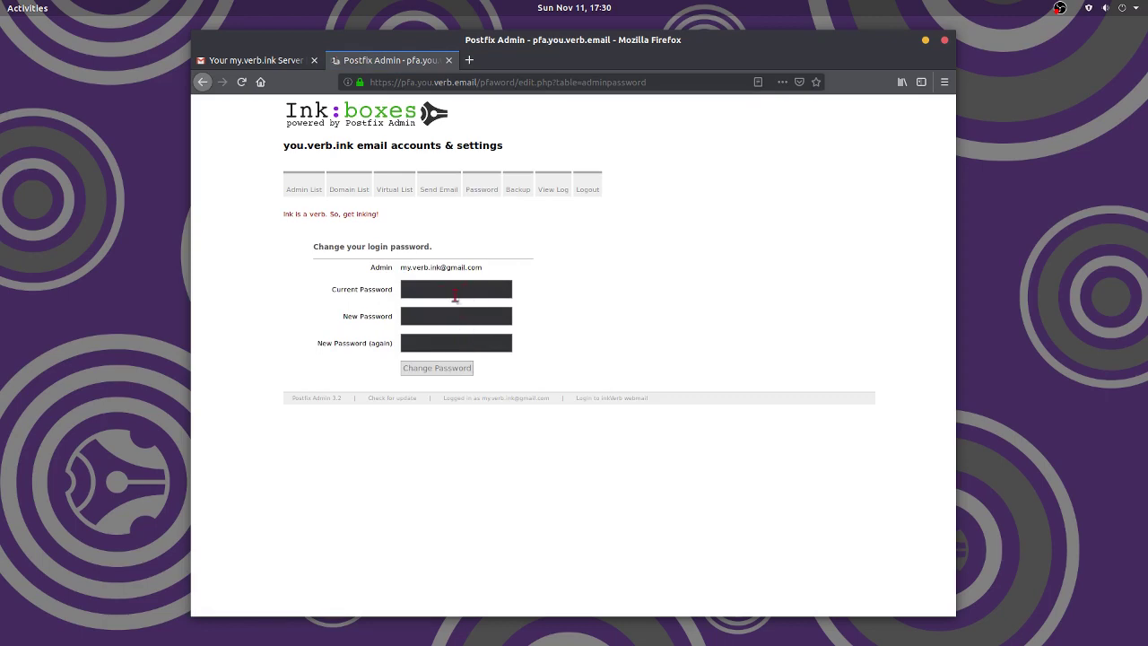
click(301, 189)
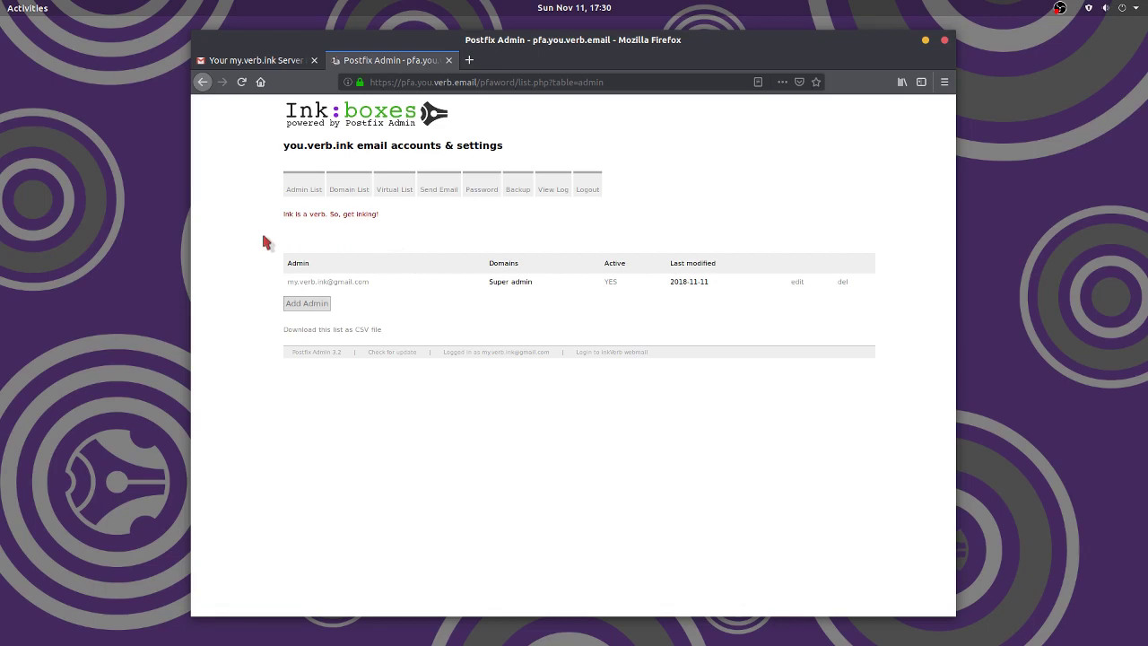
mouse_move(334, 188)
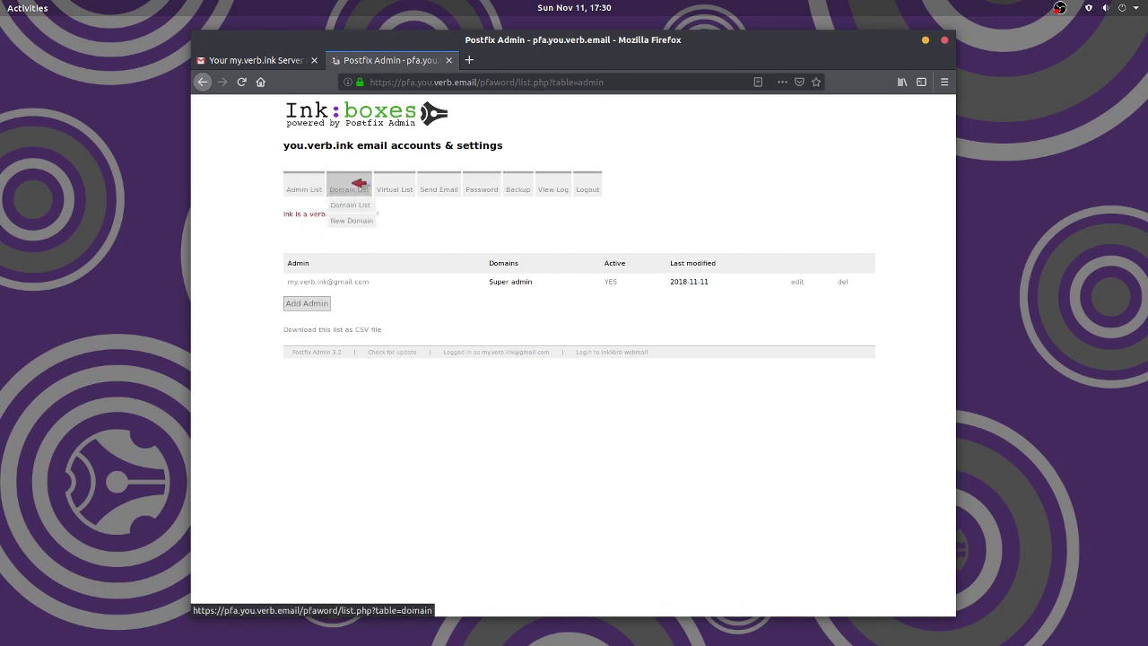
click(358, 183)
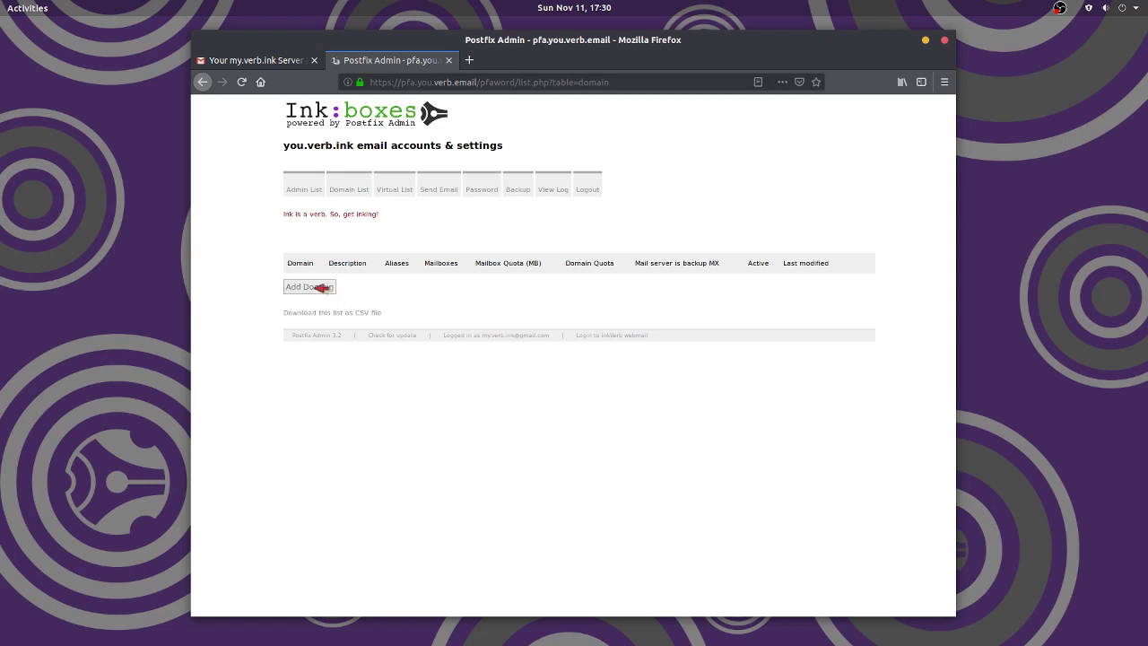
- Start a new domain named you.verb.ink with description 'You Ink'
click(320, 287)
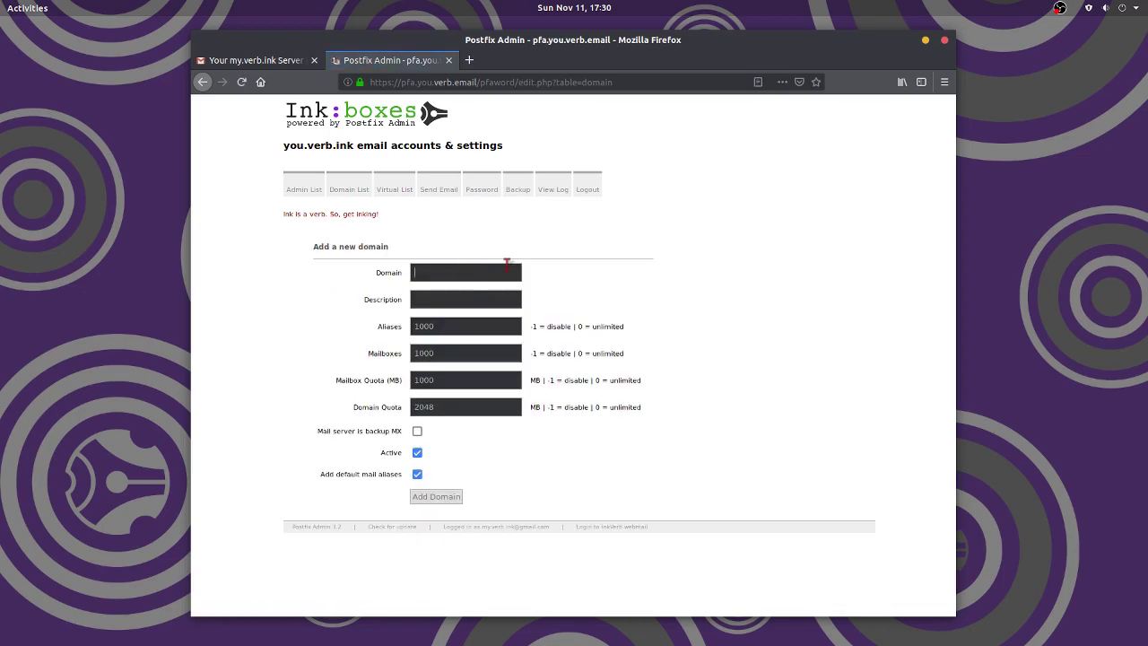
text(you.verb.ink)
drag(354, 145, 283, 145)
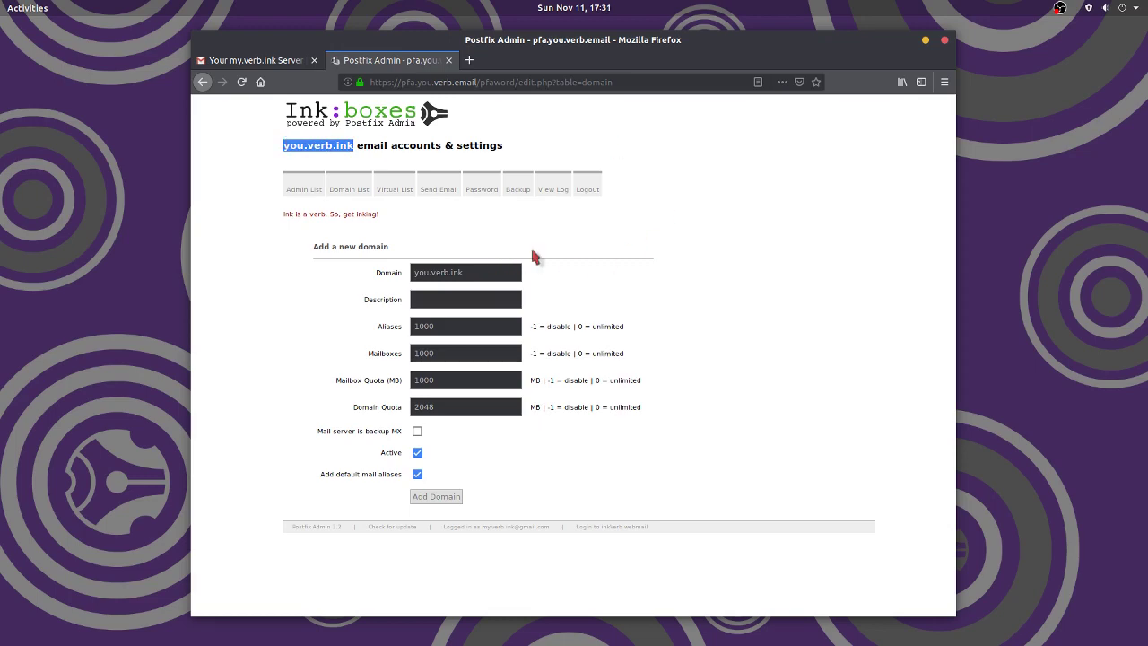
click(485, 302)
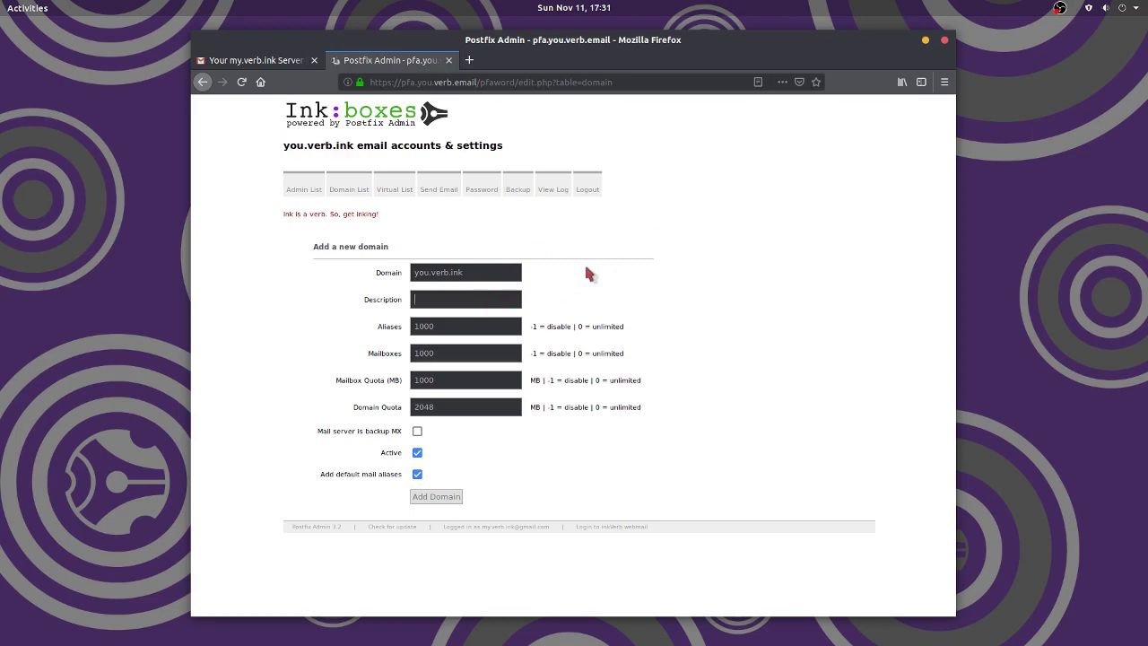
text(You Ink)
- Change the domain's Mailbox Quota to 100 MB
double_click(446, 381)
click(449, 380)
click(416, 381)
key(Delete)
text(3)
drag(419, 380, 414, 380)
text(1)
- Set the domain's Mailboxes limit to 20
click(395, 352)
text(0)
mouse_move(301, 193)
double_click(455, 357)
text(200)
text(0)
key(BackSpace)
key(BackSpace)
drag(283, 145, 351, 148)
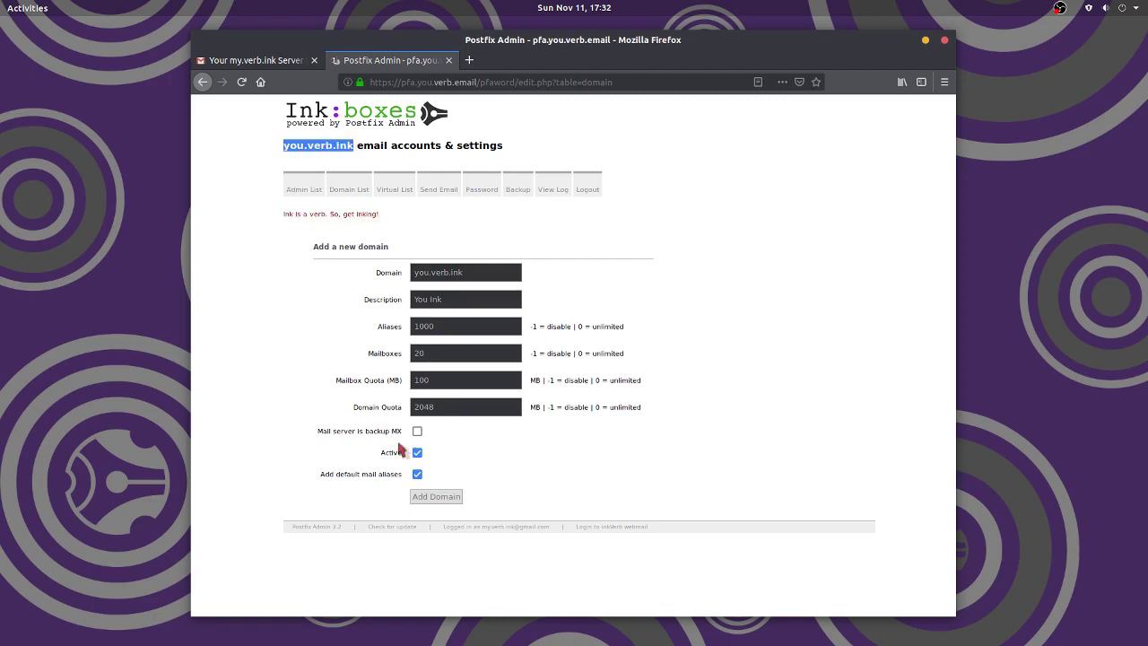
click(432, 459)
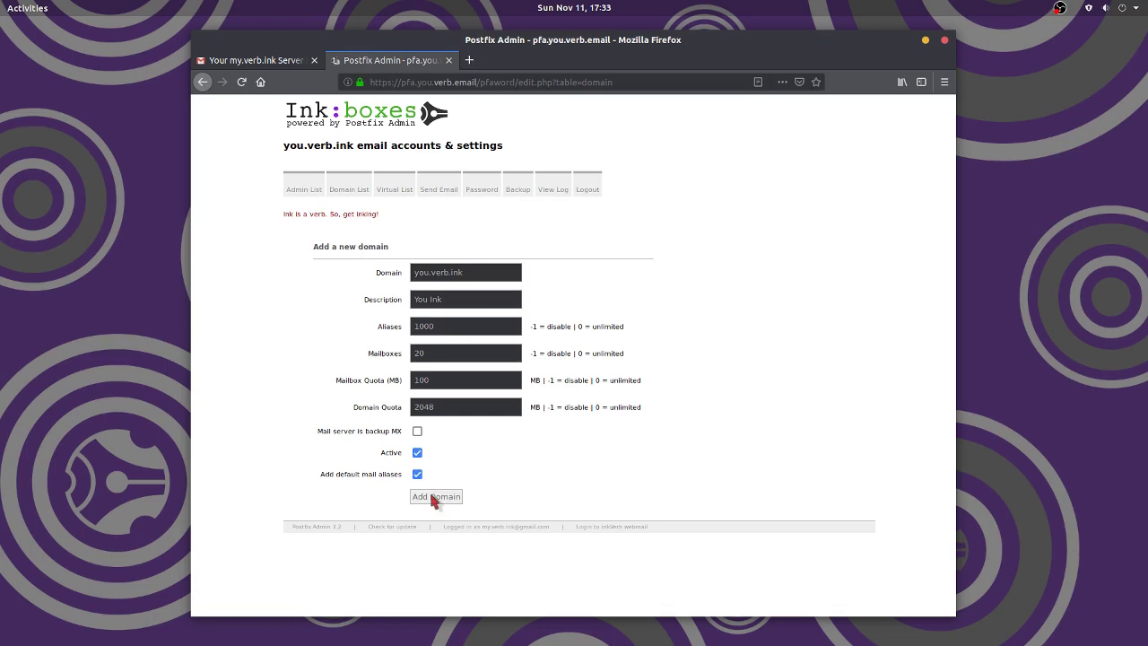
- Submit you.verb.ink and view it in the Domain List with 4/1000 aliases and 0/20 mailboxes
click(432, 498)
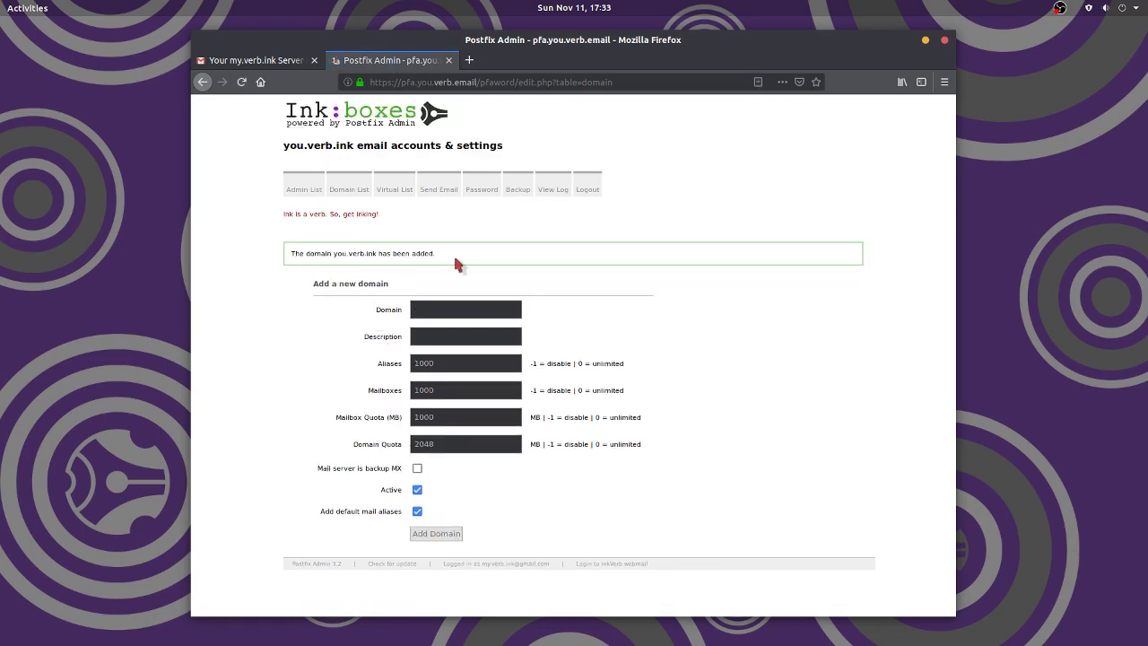
mouse_move(351, 189)
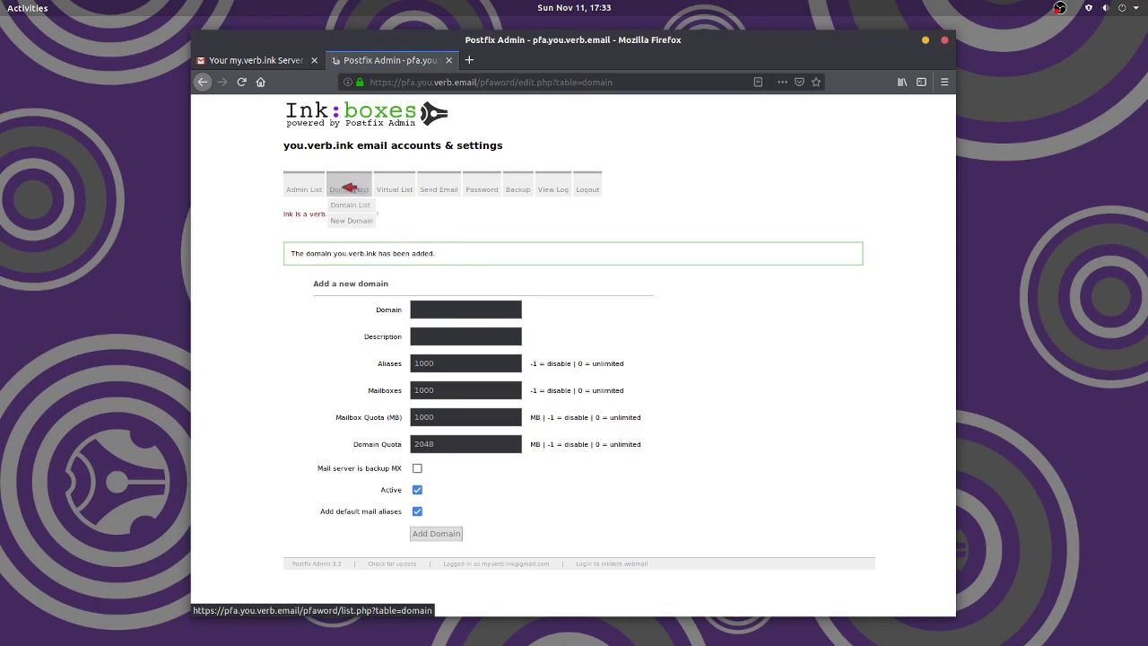
click(351, 205)
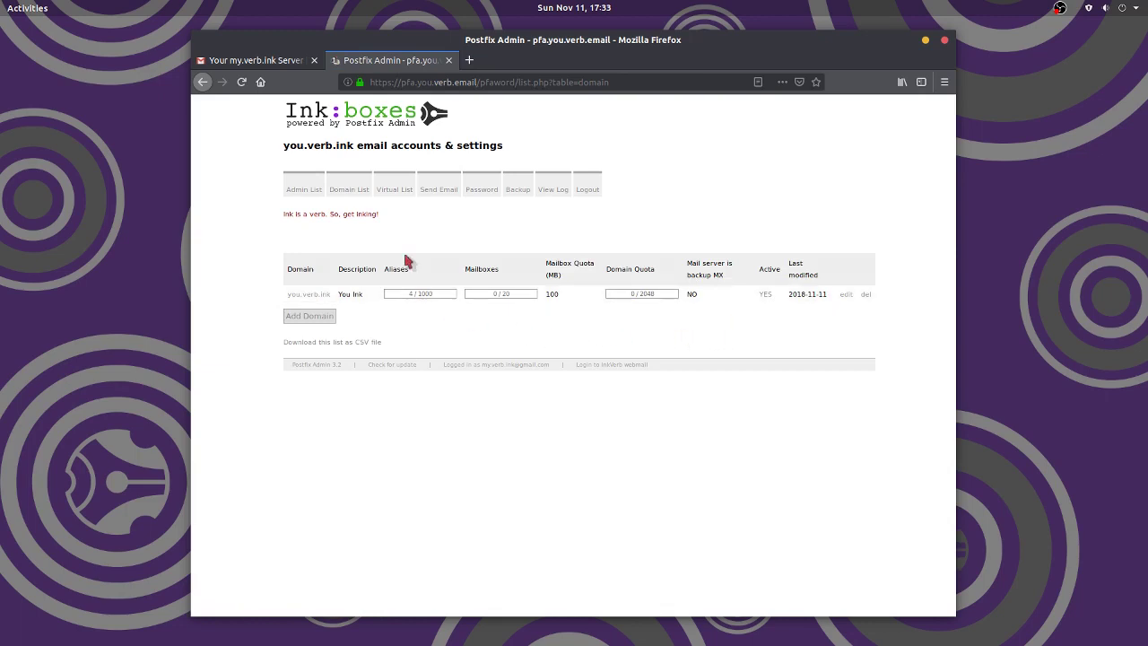
mouse_move(399, 191)
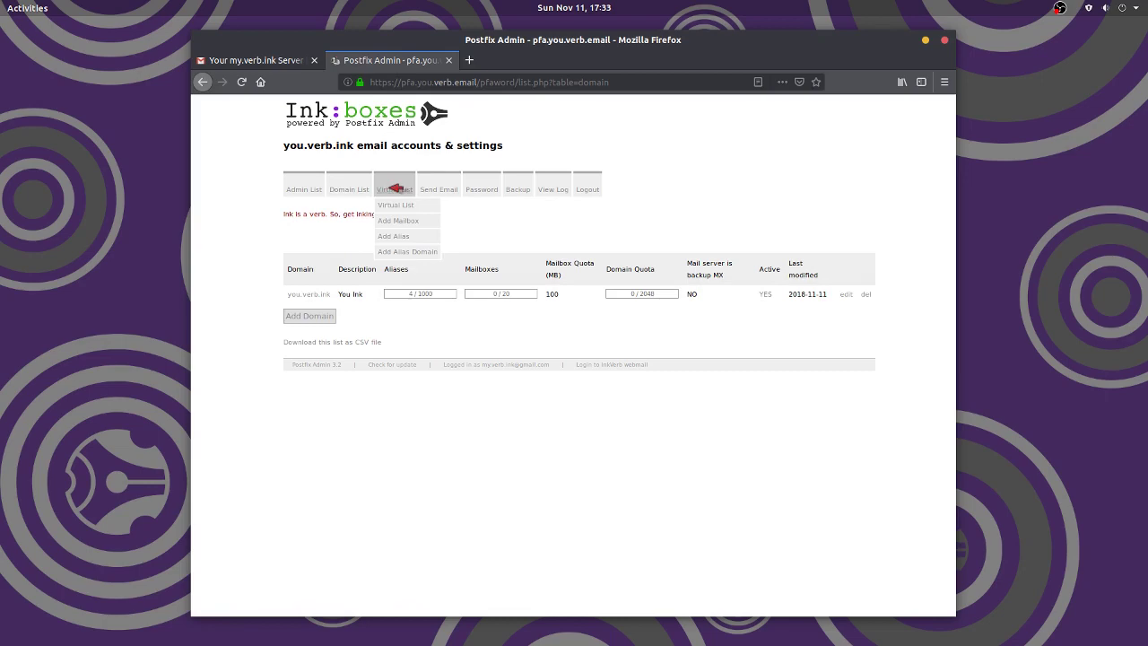
click(392, 190)
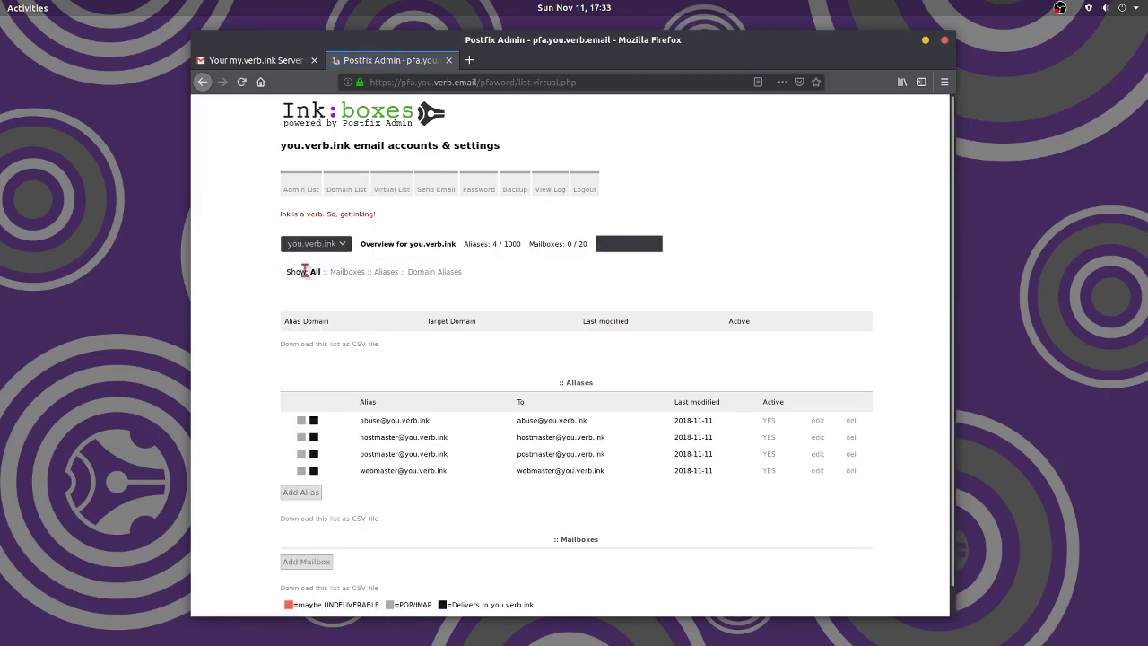
scroll(708, 547, down, 1)
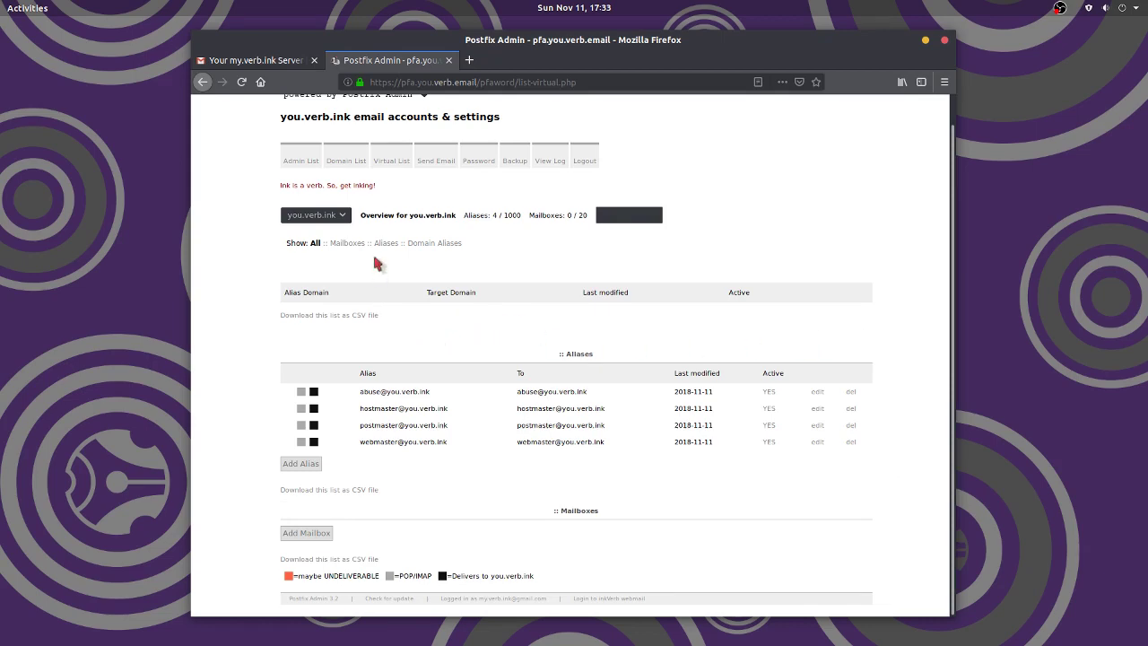
scroll(717, 188, up, 1)
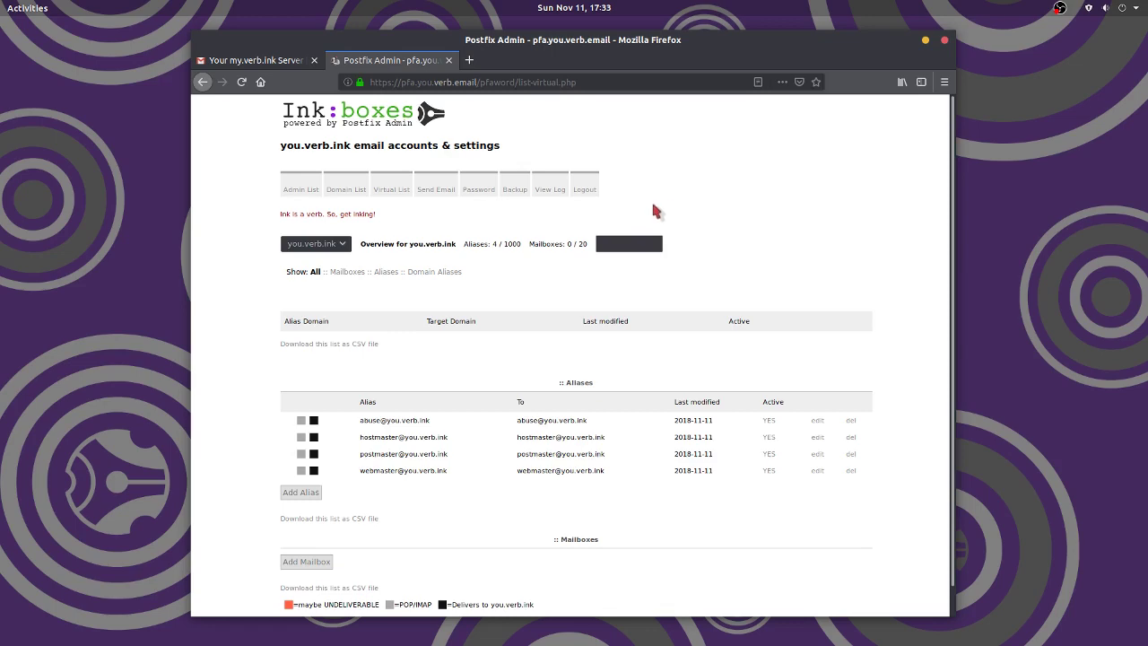
click(345, 249)
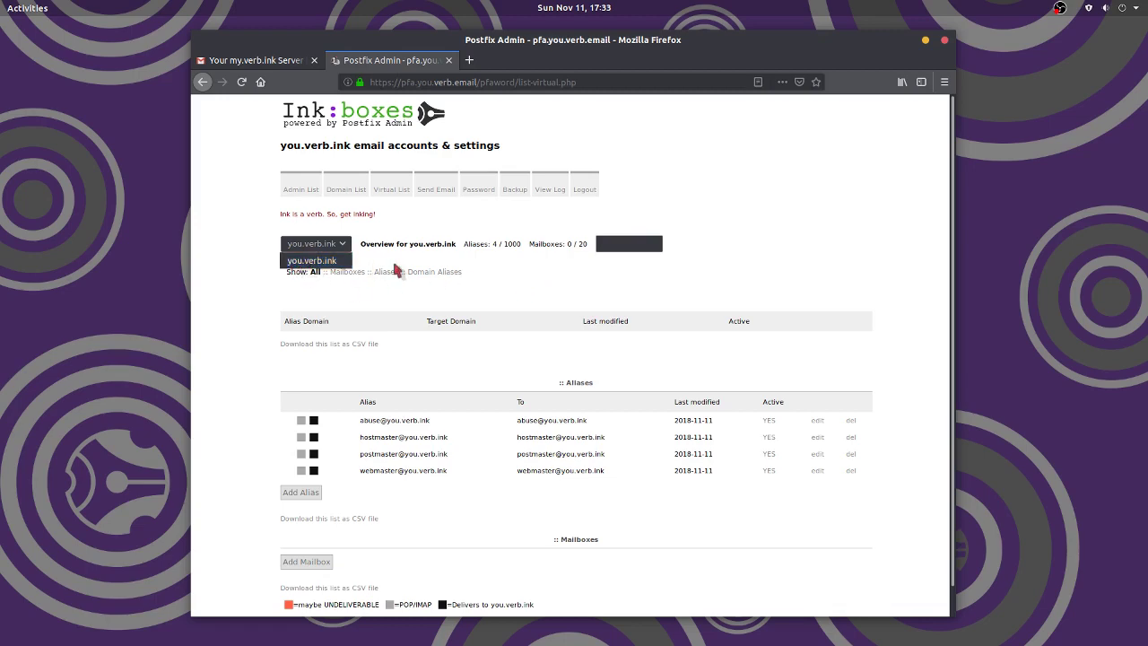
click(573, 261)
scroll(458, 455, down, 1)
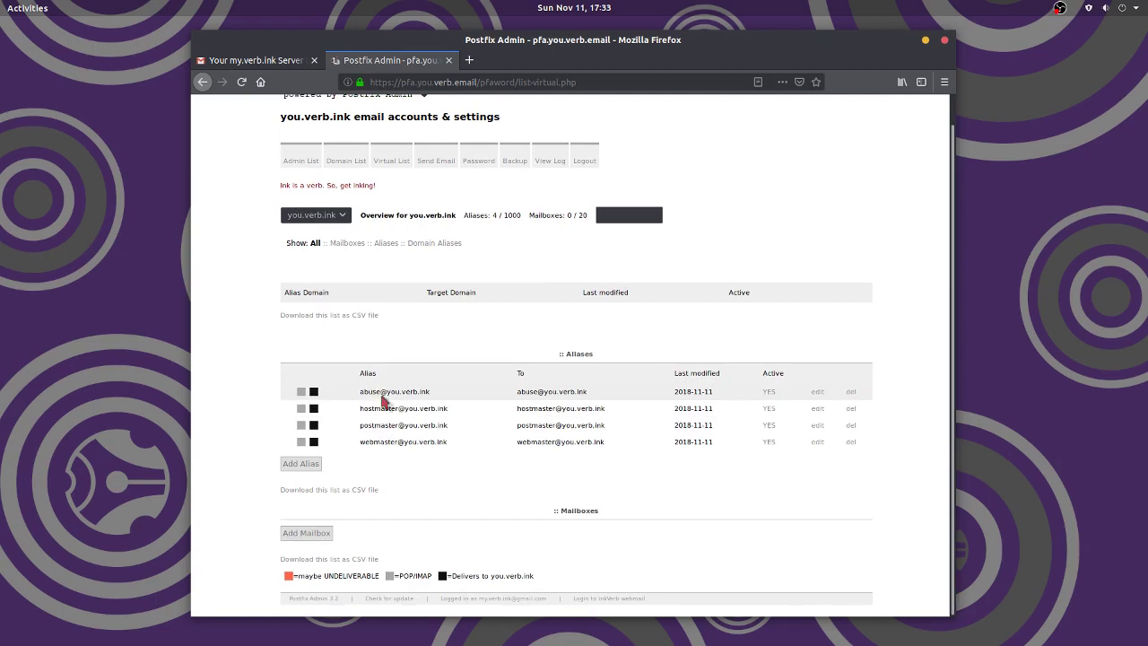
drag(382, 396, 464, 444)
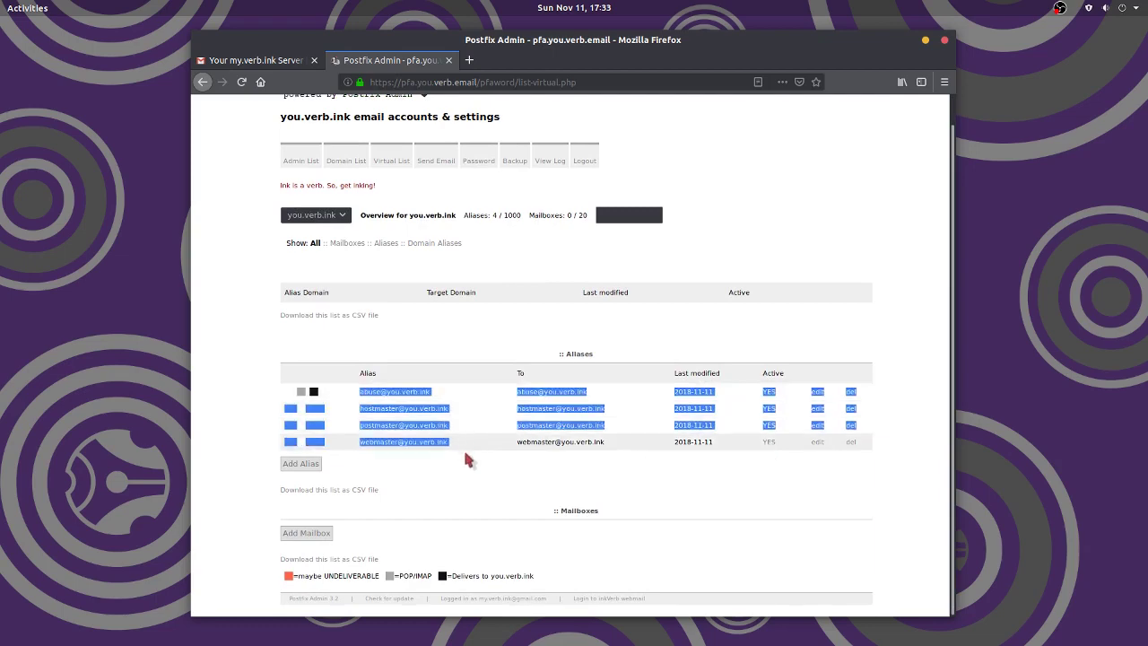
click(462, 472)
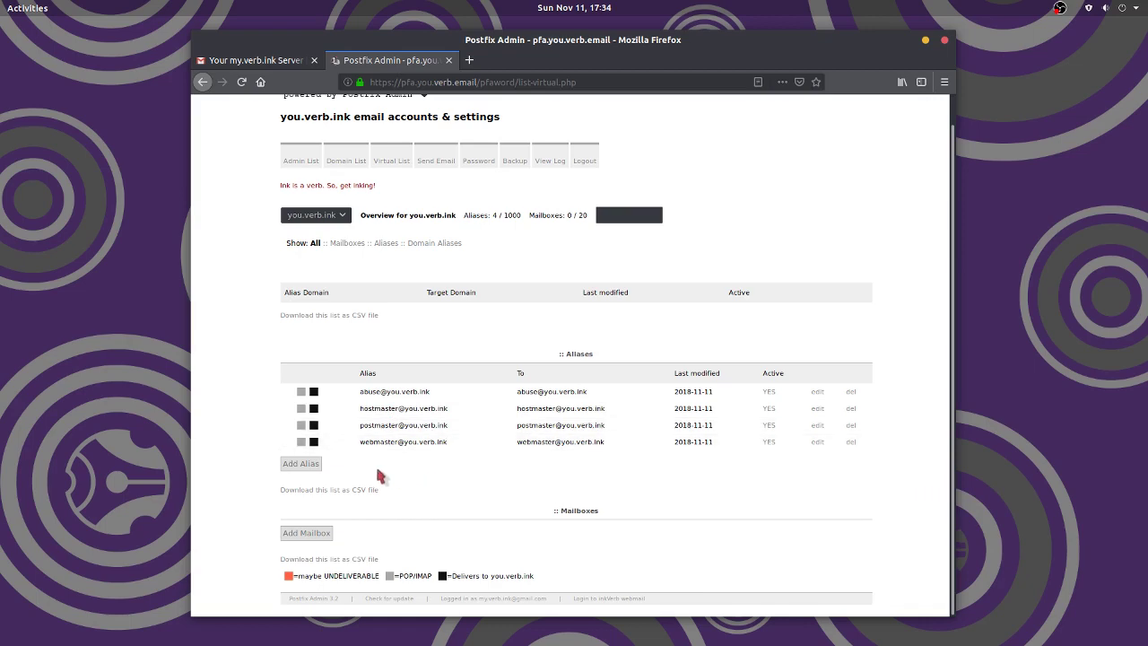
click(346, 221)
click(346, 220)
- Add domain inkisaverb.com described 'Ink is a verb!', then bring up the Virtual List overview
click(347, 161)
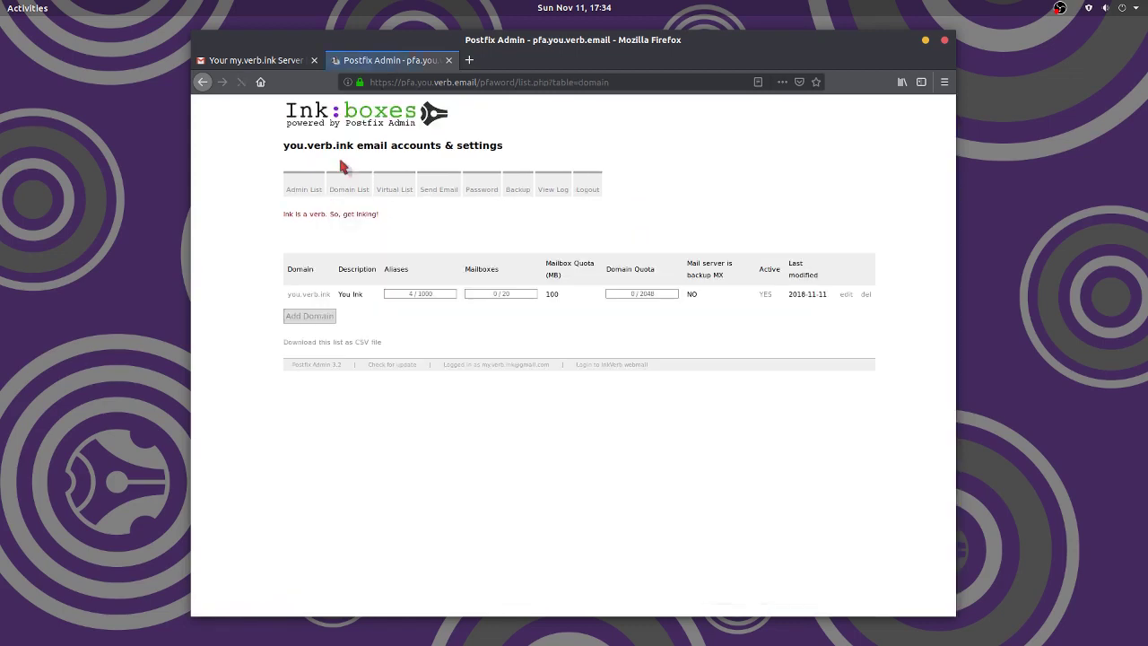
click(325, 316)
click(474, 265)
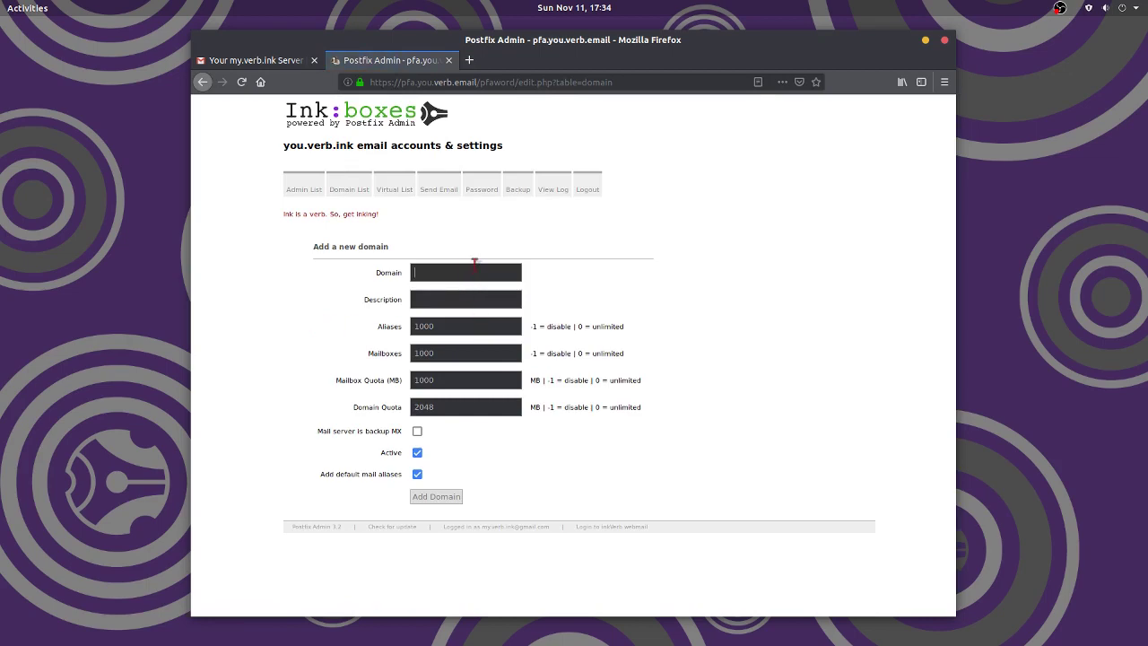
text(ink)
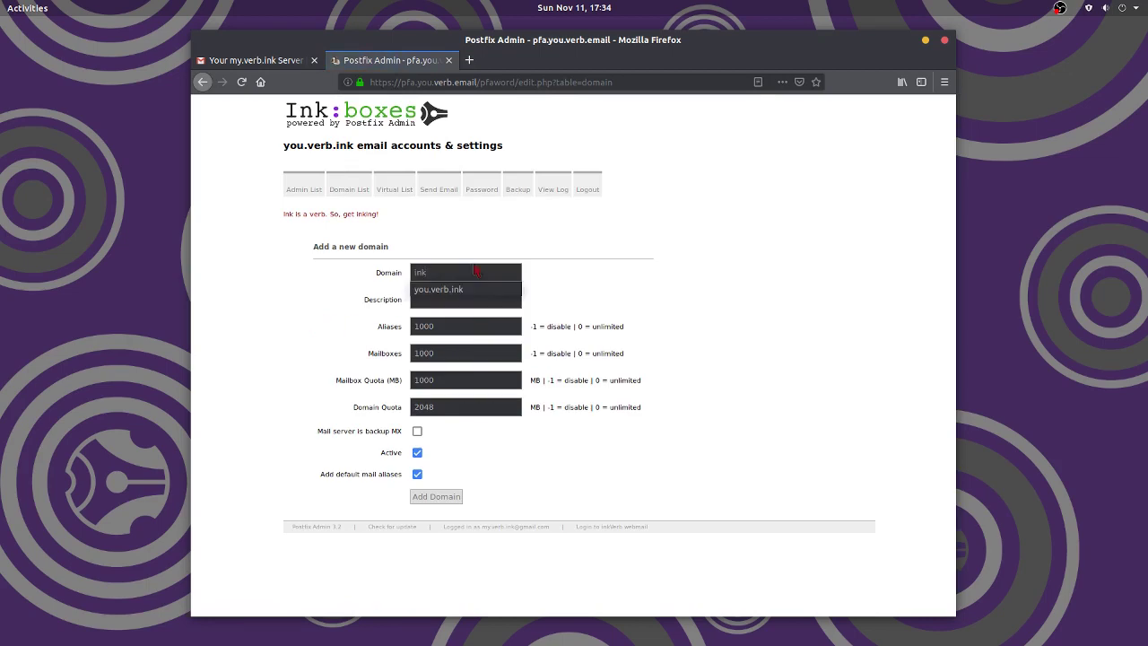
text(isaverb.co)
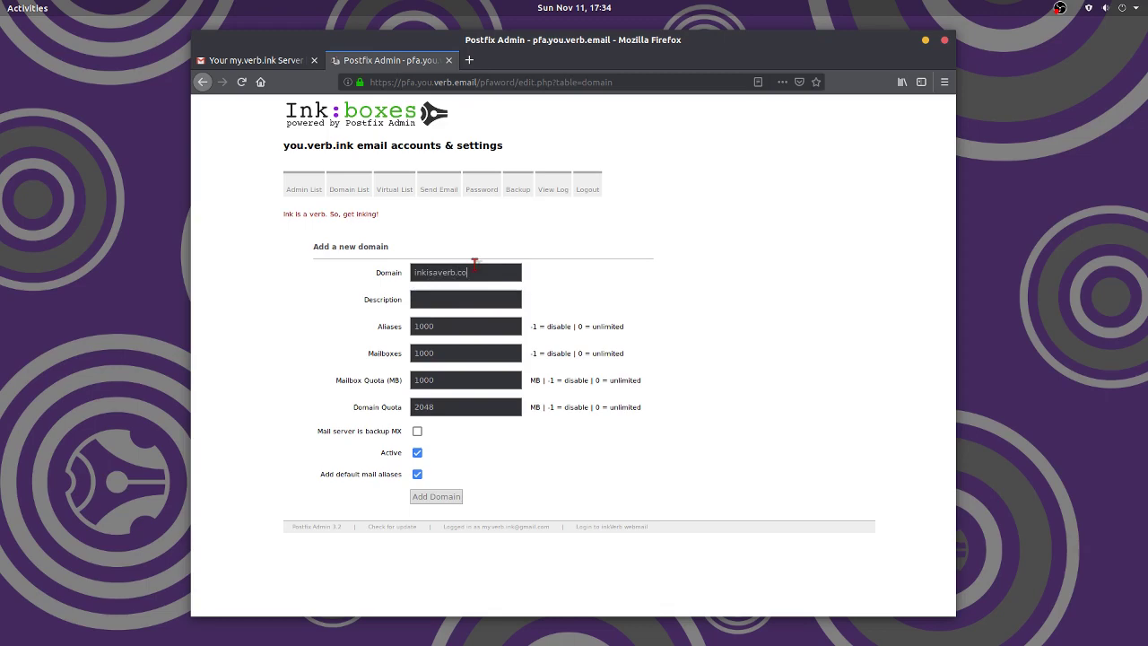
text(Ink is )
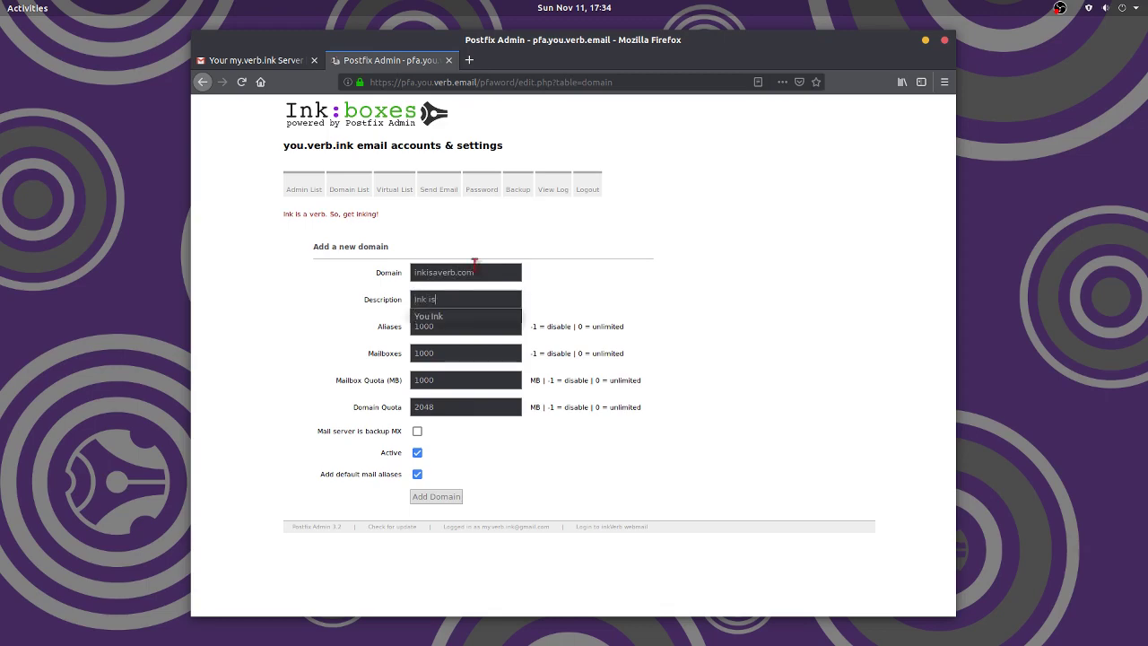
text(a verb)
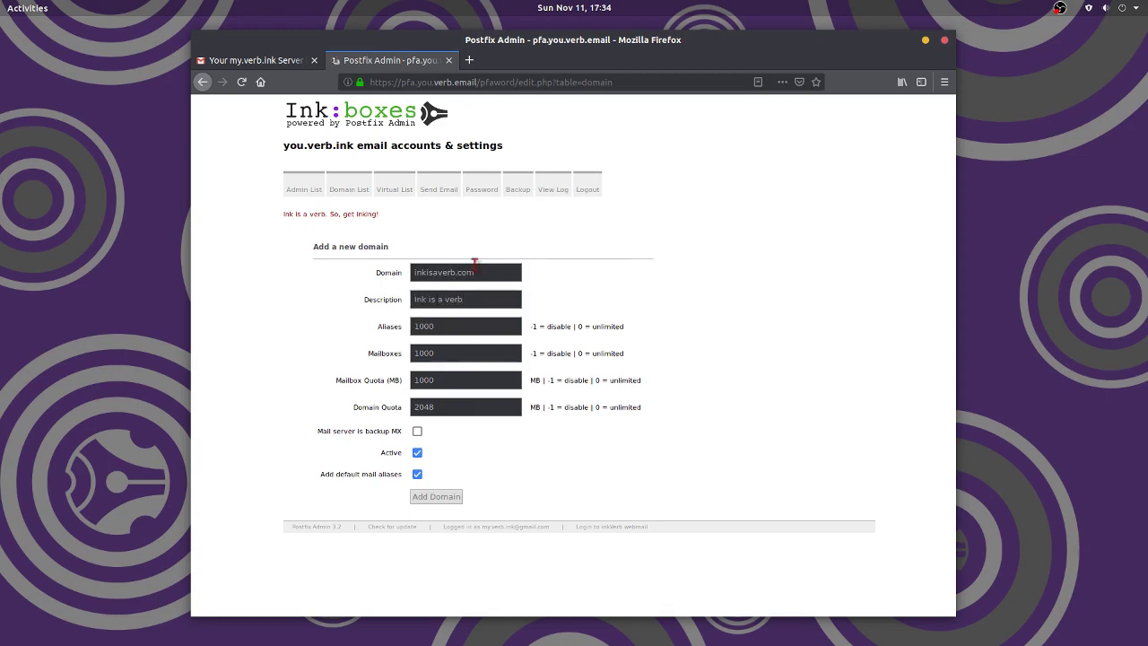
text(!)
click(436, 499)
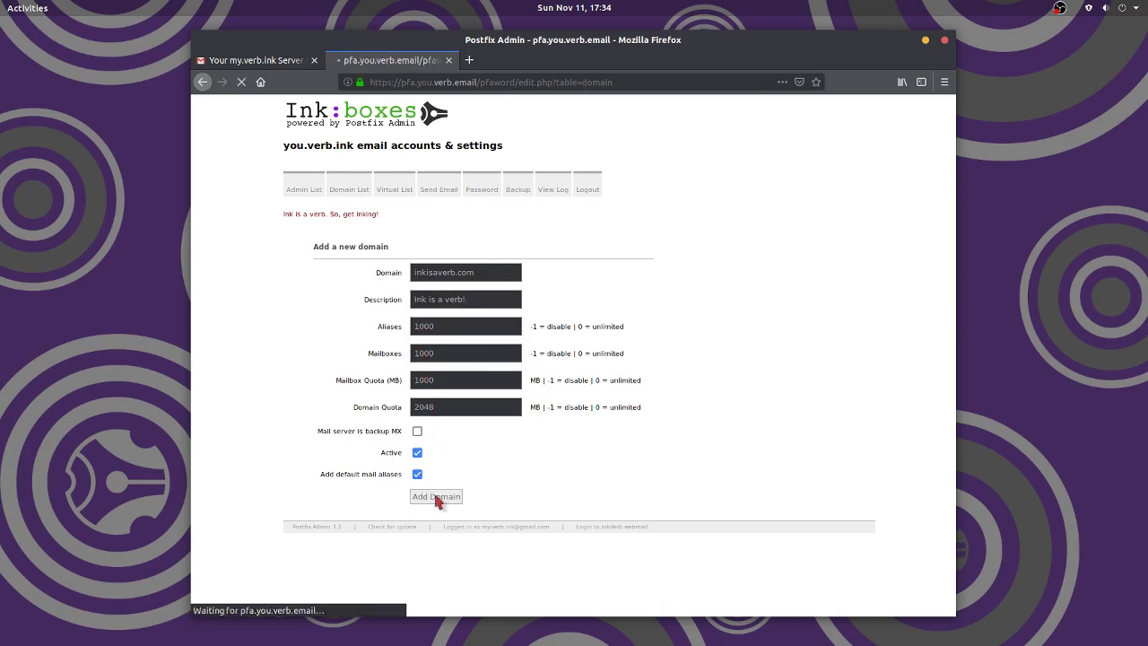
click(392, 190)
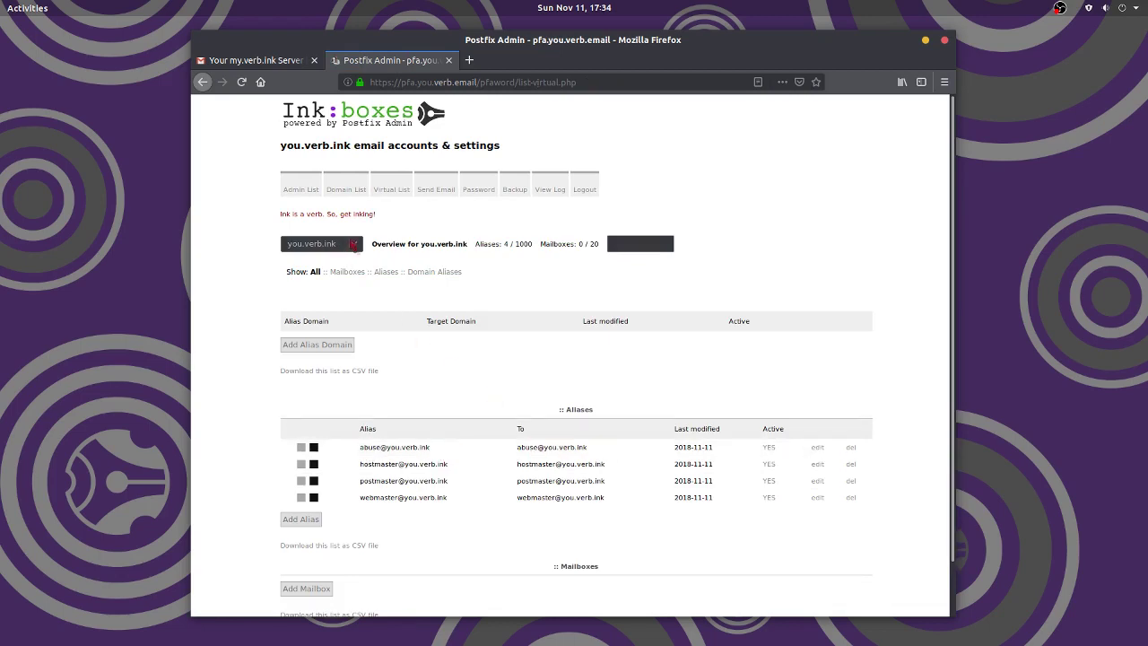
click(348, 244)
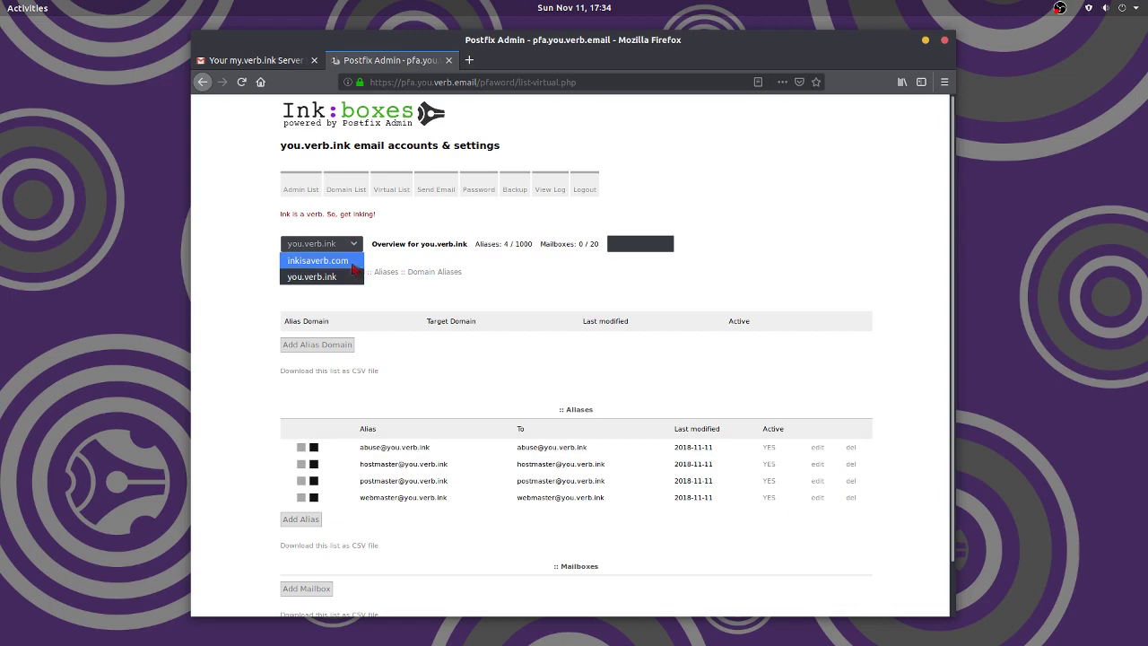
click(354, 261)
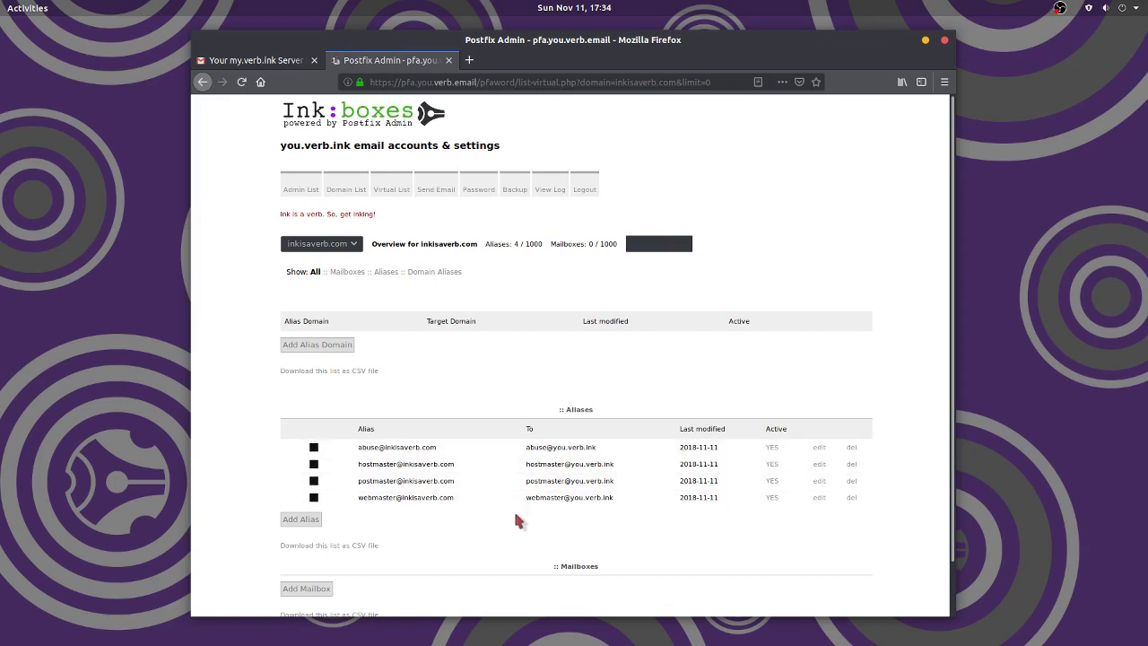
scroll(499, 532, down, 1)
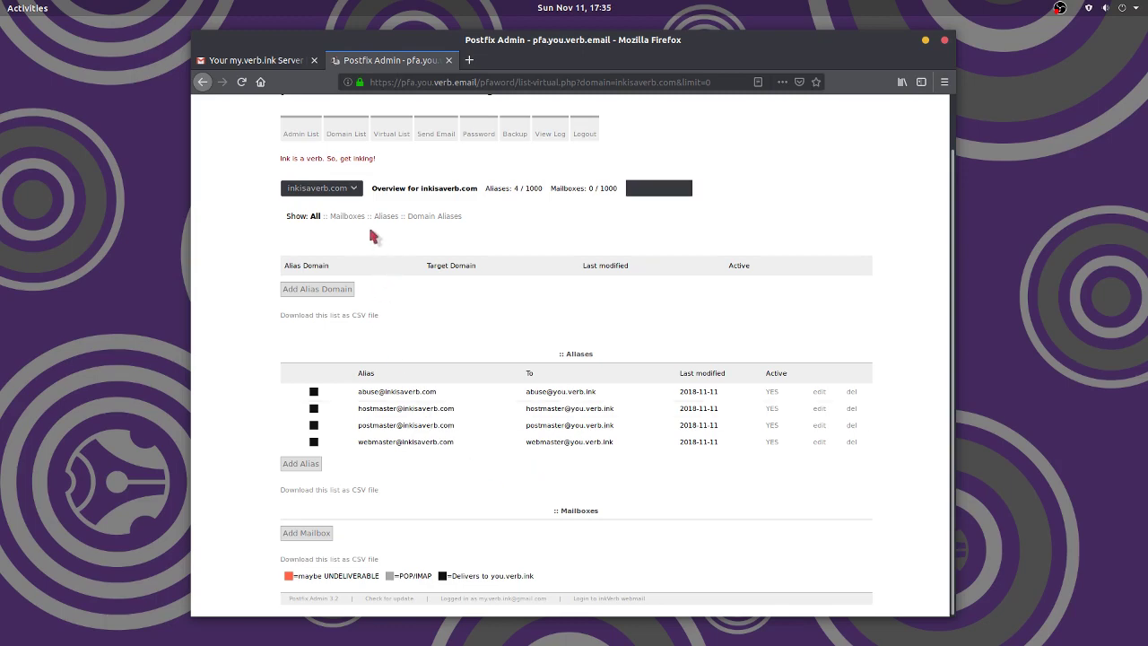
click(355, 193)
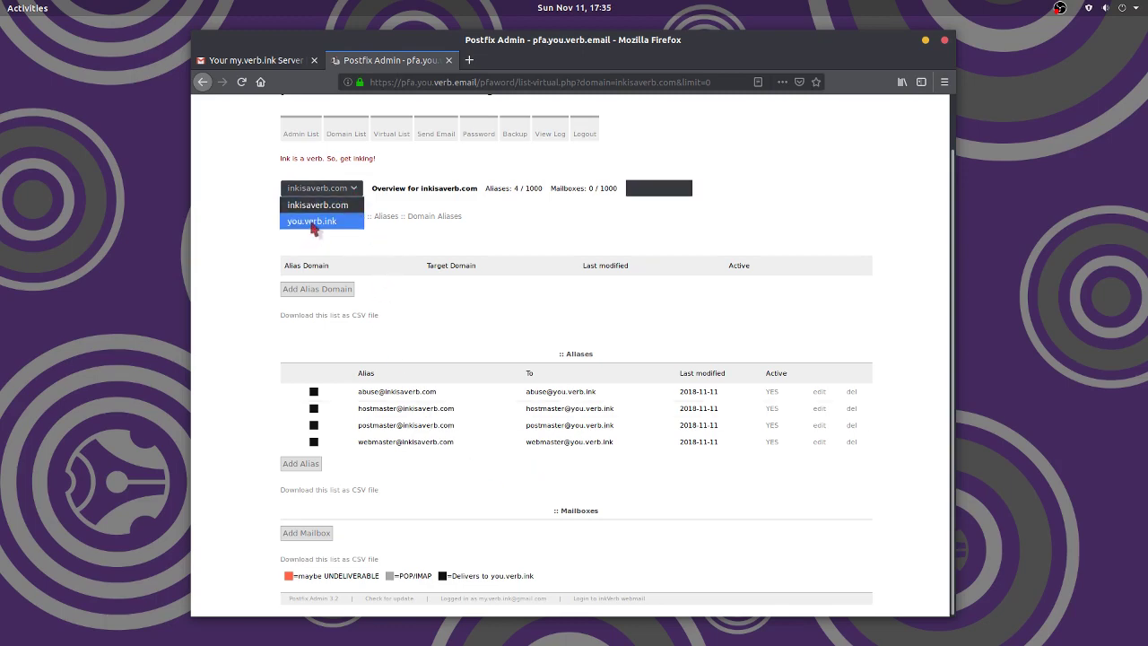
click(312, 221)
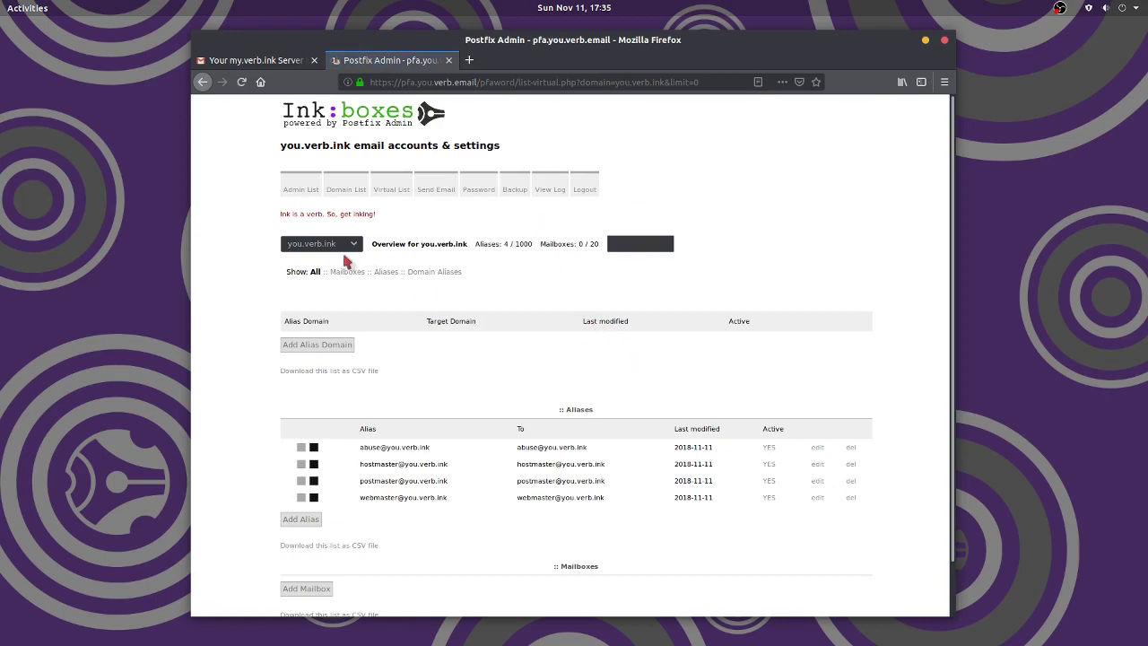
drag(280, 145, 351, 147)
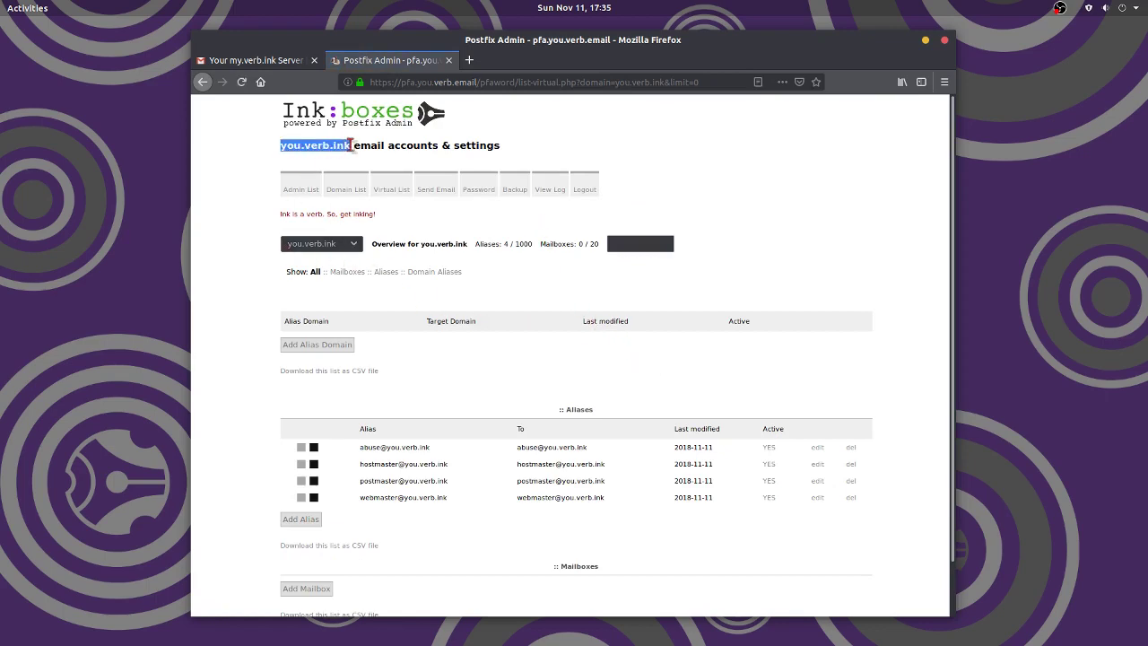
click(702, 167)
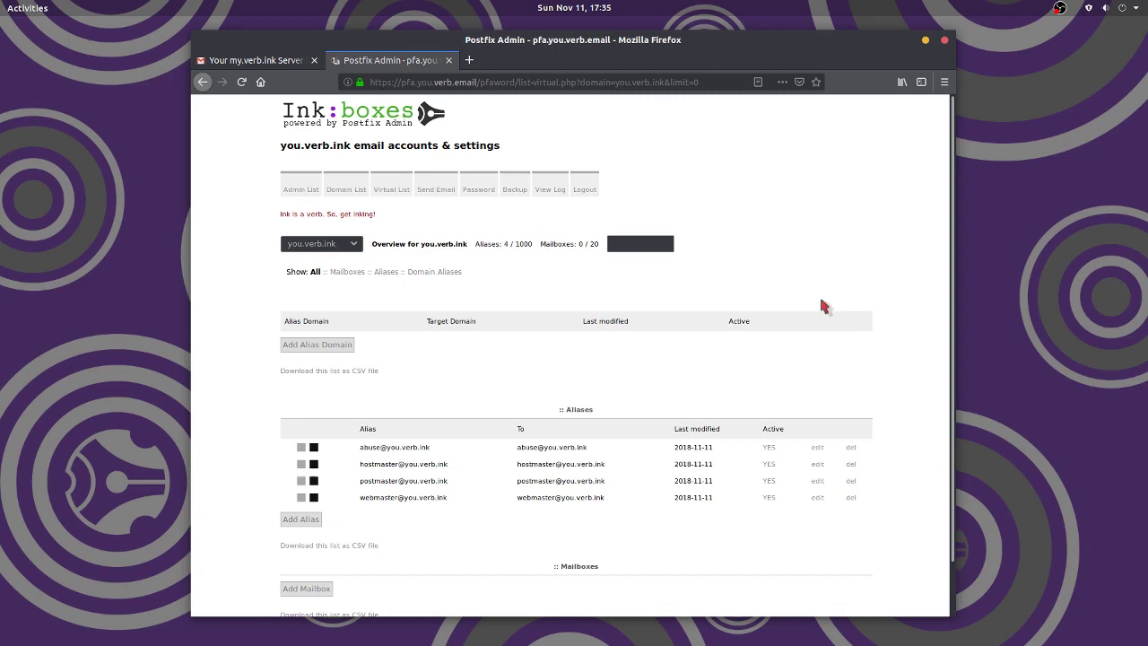
scroll(826, 307, down, 1)
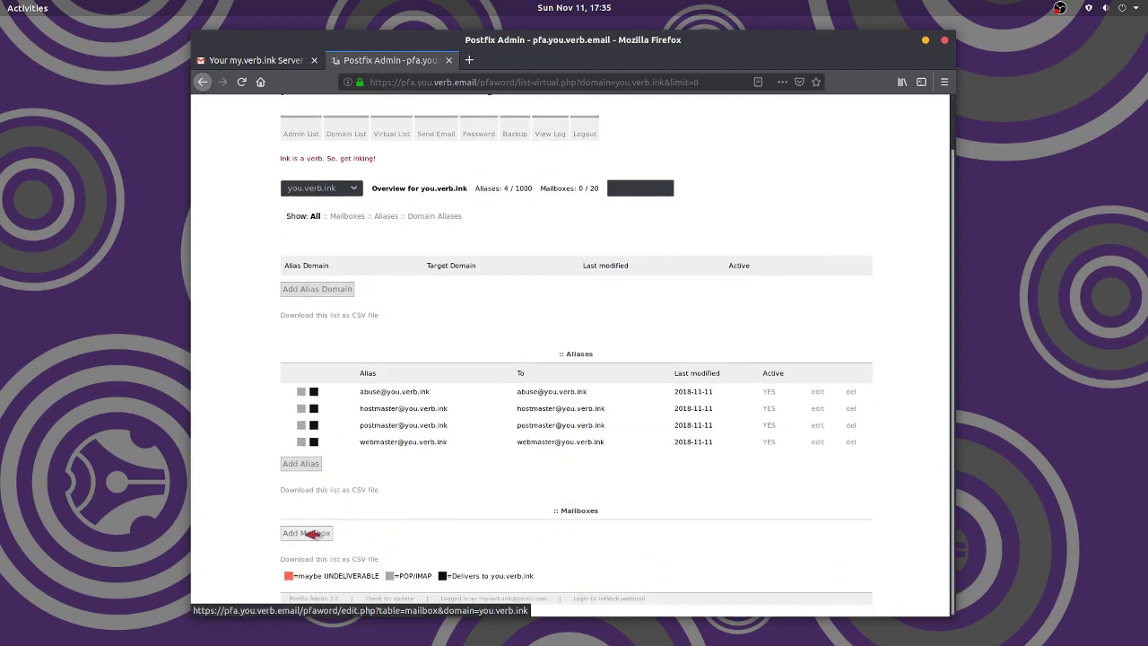
- Add mailbox su for Super User with a 100 MB quota, resubmitting with matching passwords
click(306, 534)
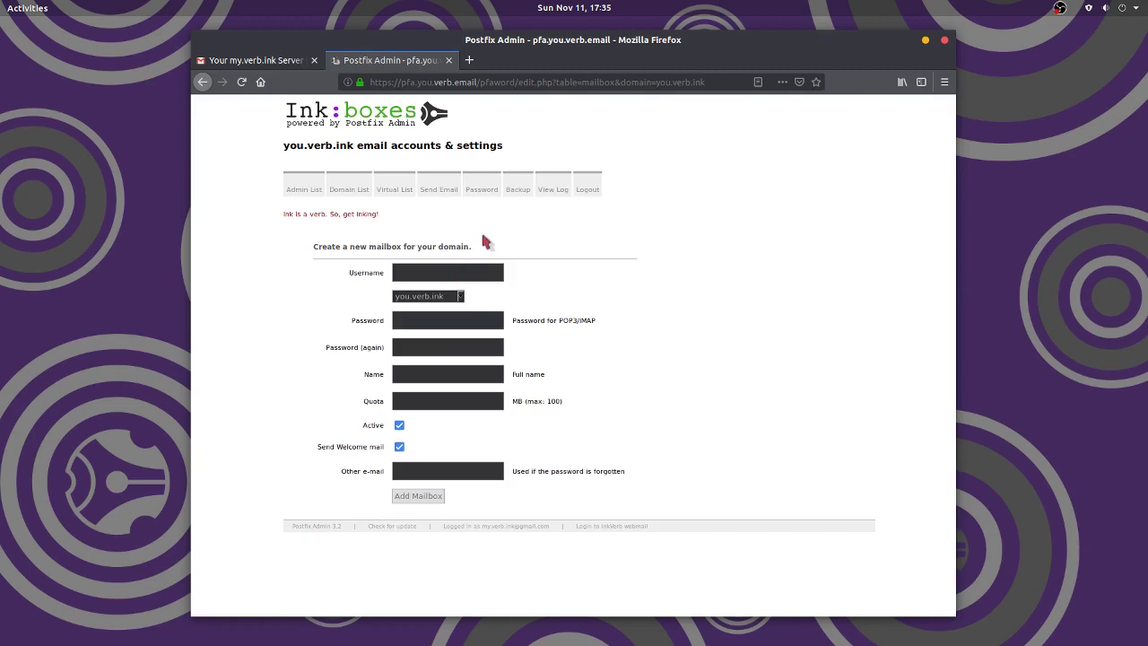
text(su)
text(**********************)
click(476, 375)
text(Super User)
click(488, 405)
text(100)
click(425, 502)
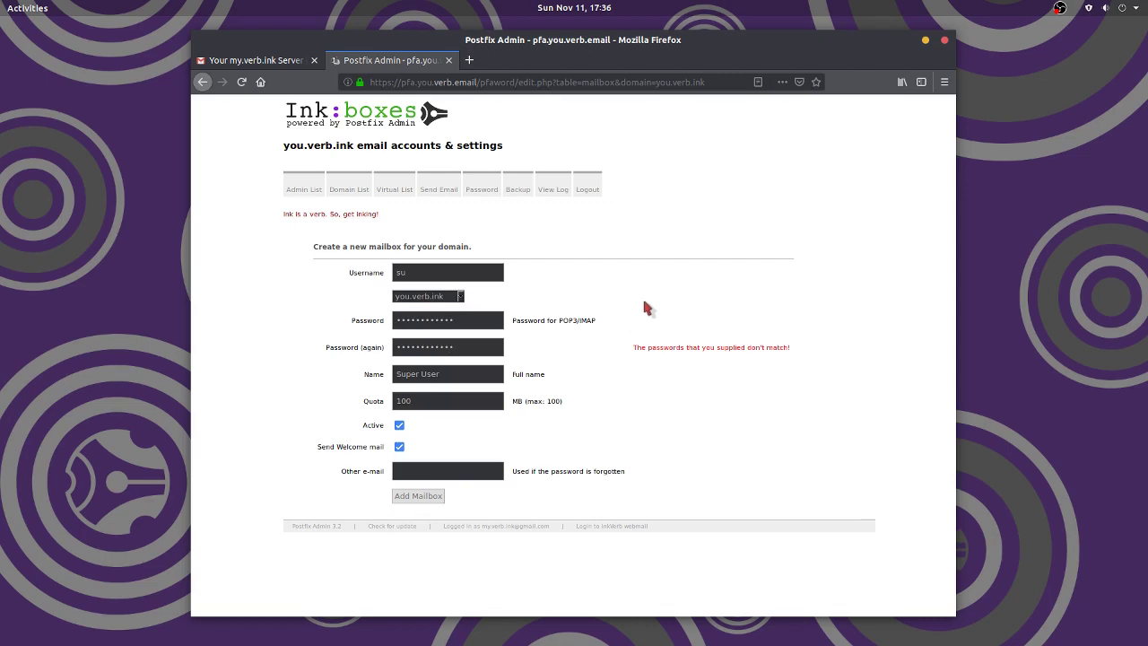
click(417, 498)
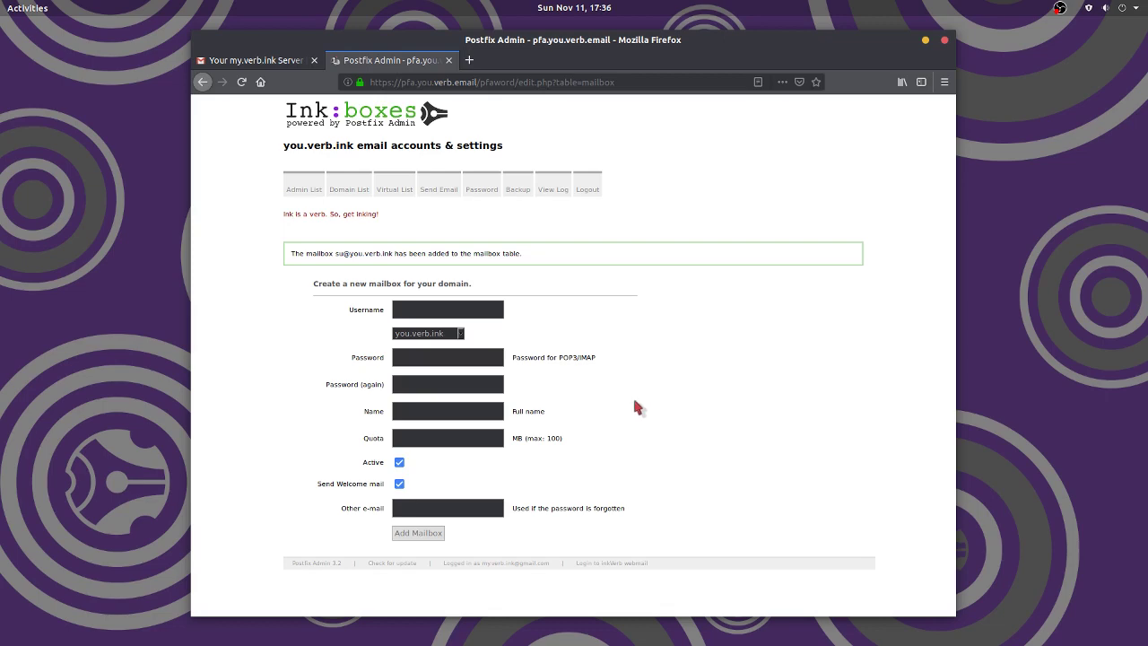
click(402, 191)
scroll(455, 529, down, 3)
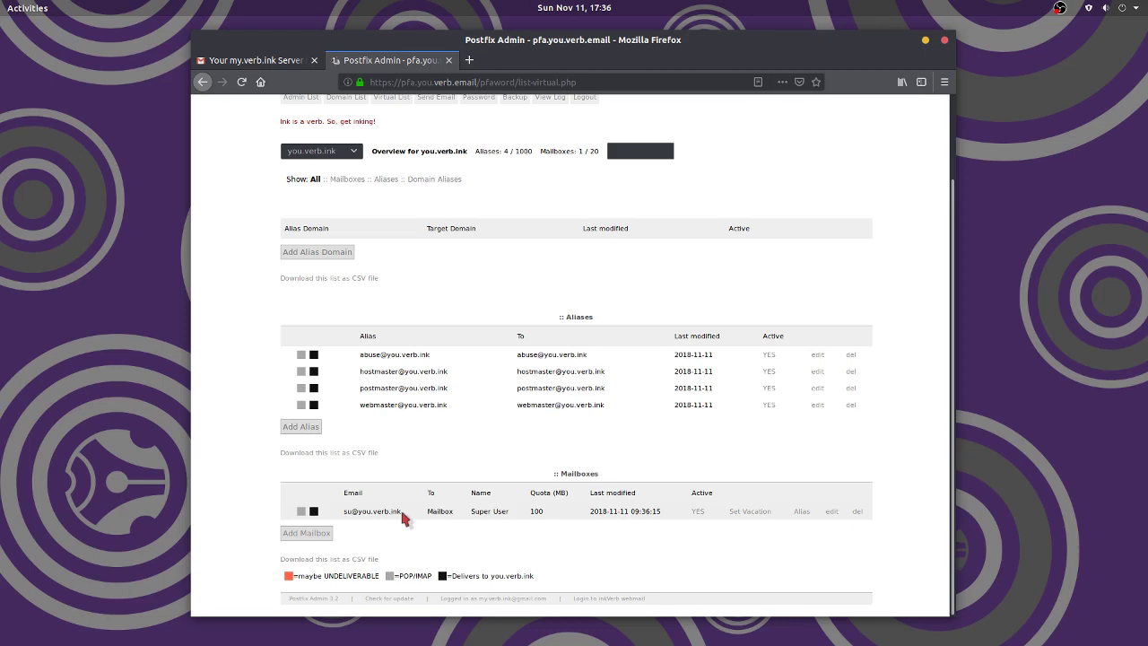
drag(402, 514, 344, 511)
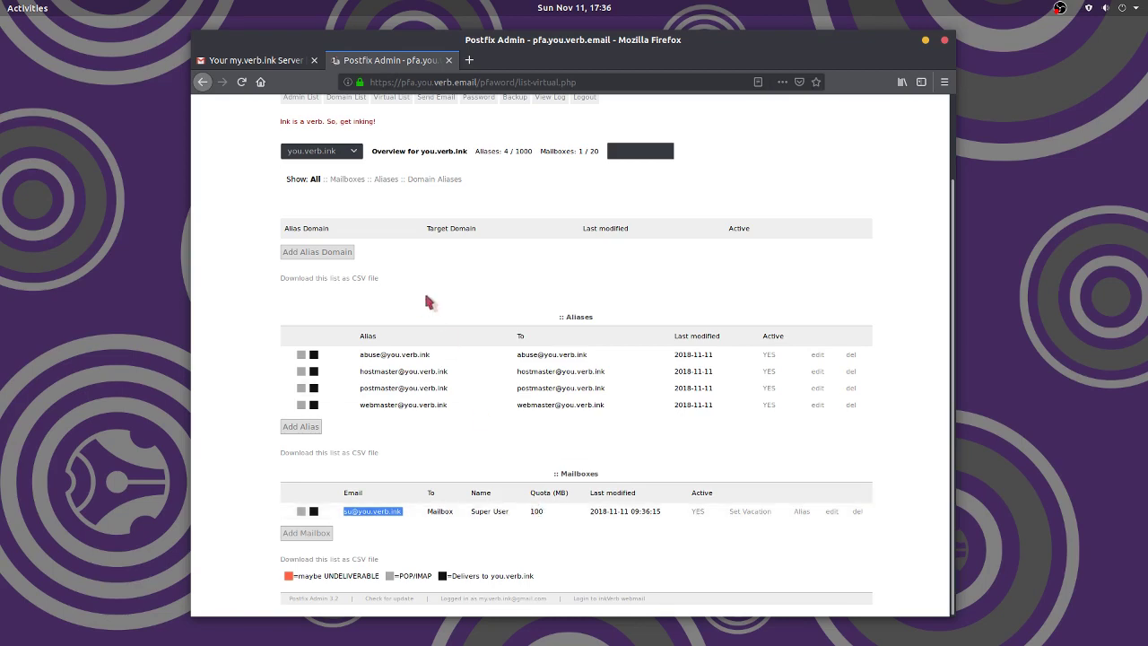
scroll(423, 288, up, 2)
click(343, 187)
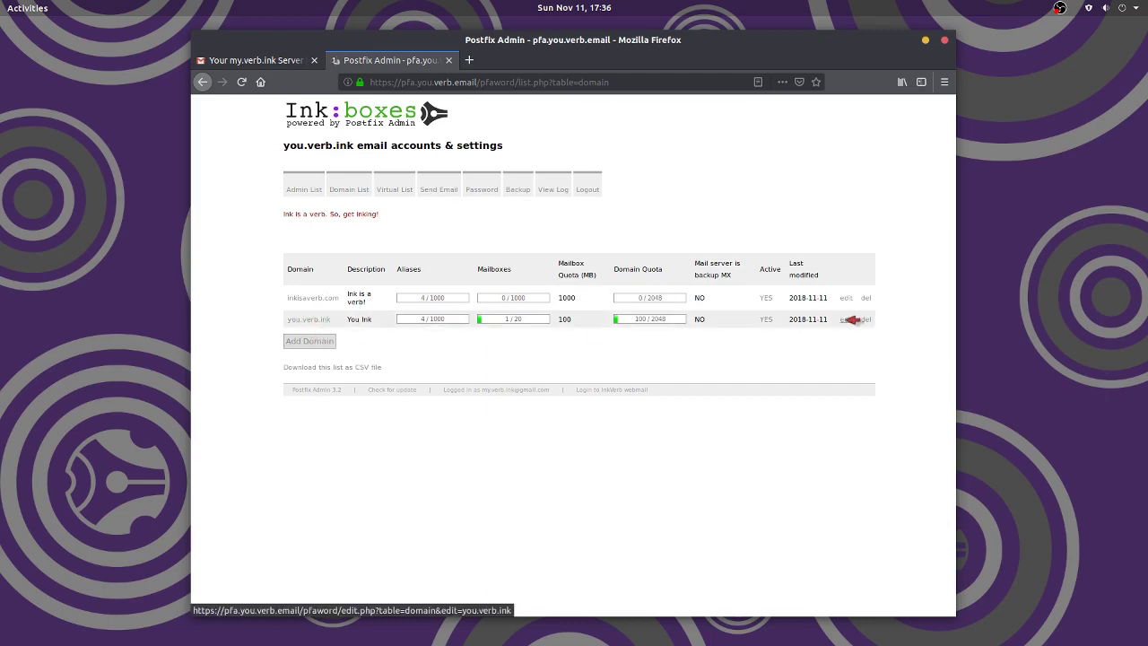
- Raise you.verb.ink's per-mailbox quota to 1000 MB and save
click(846, 320)
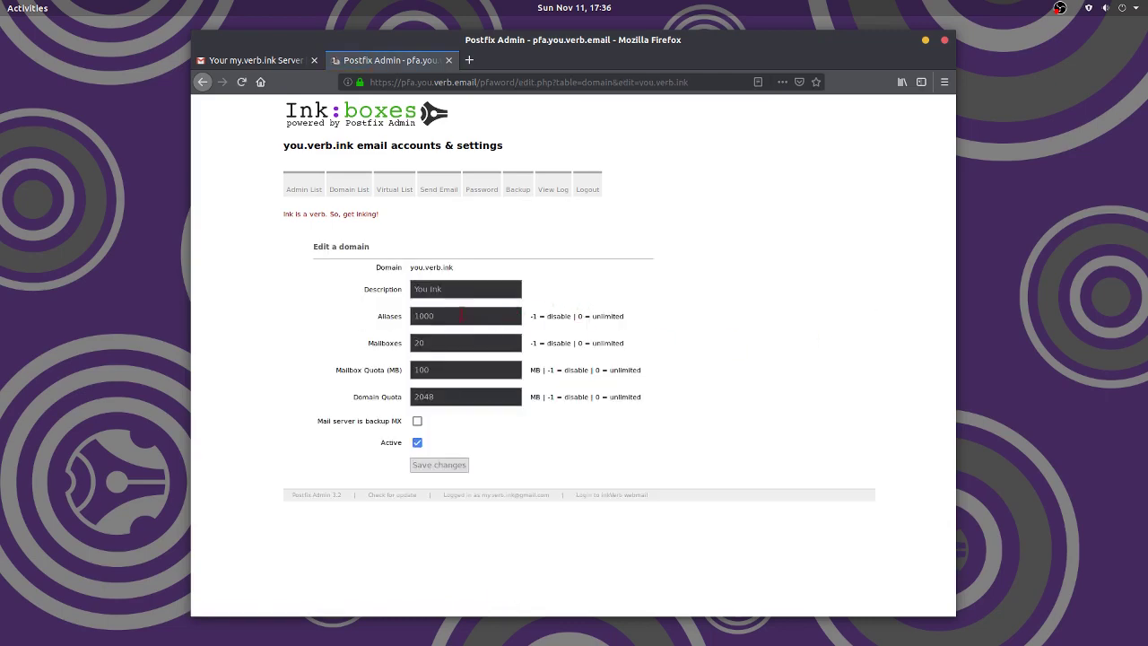
click(471, 368)
drag(413, 370, 421, 370)
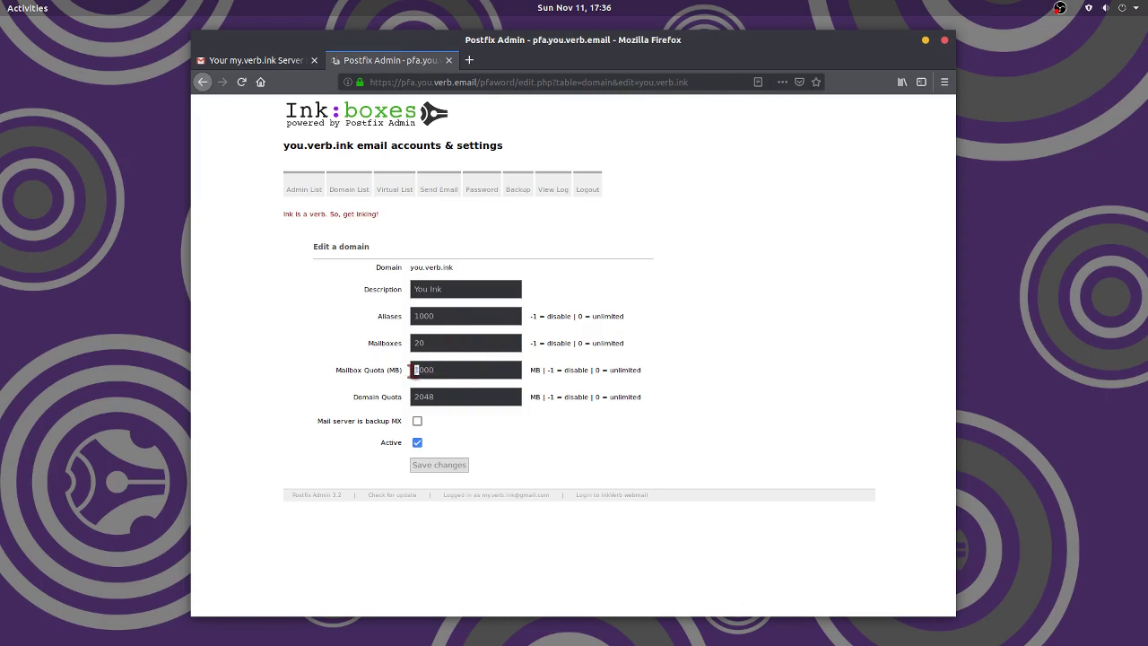
click(439, 464)
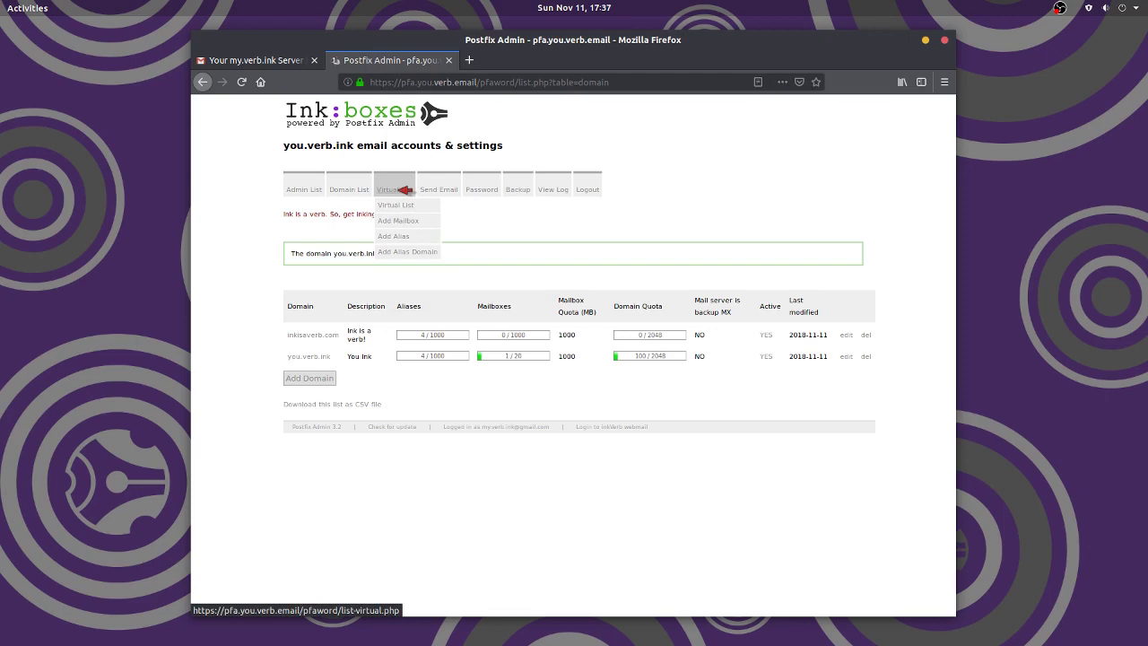
- Set the su mailbox quota to 1000 MB and save
click(403, 189)
scroll(494, 533, down, 2)
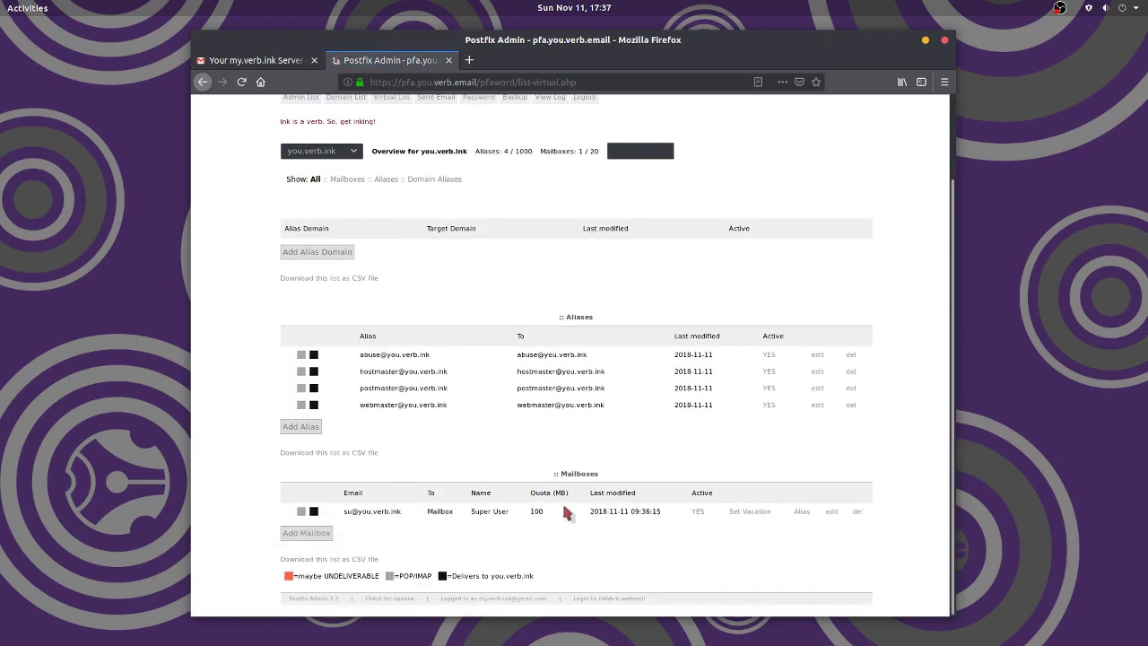
click(834, 511)
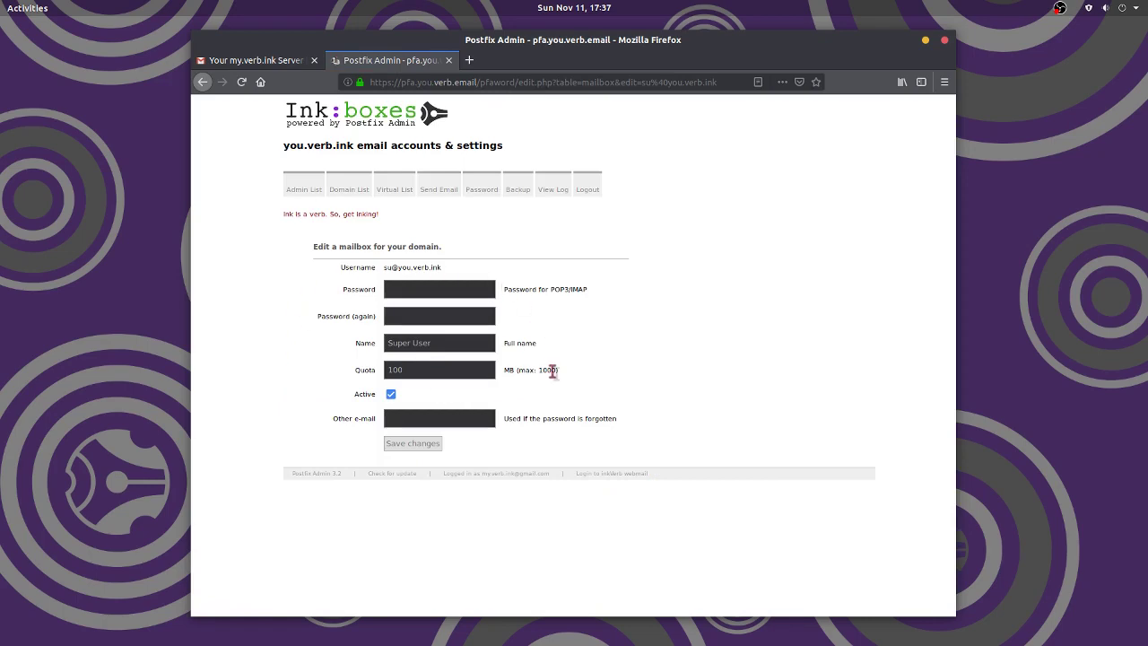
text(0)
click(408, 448)
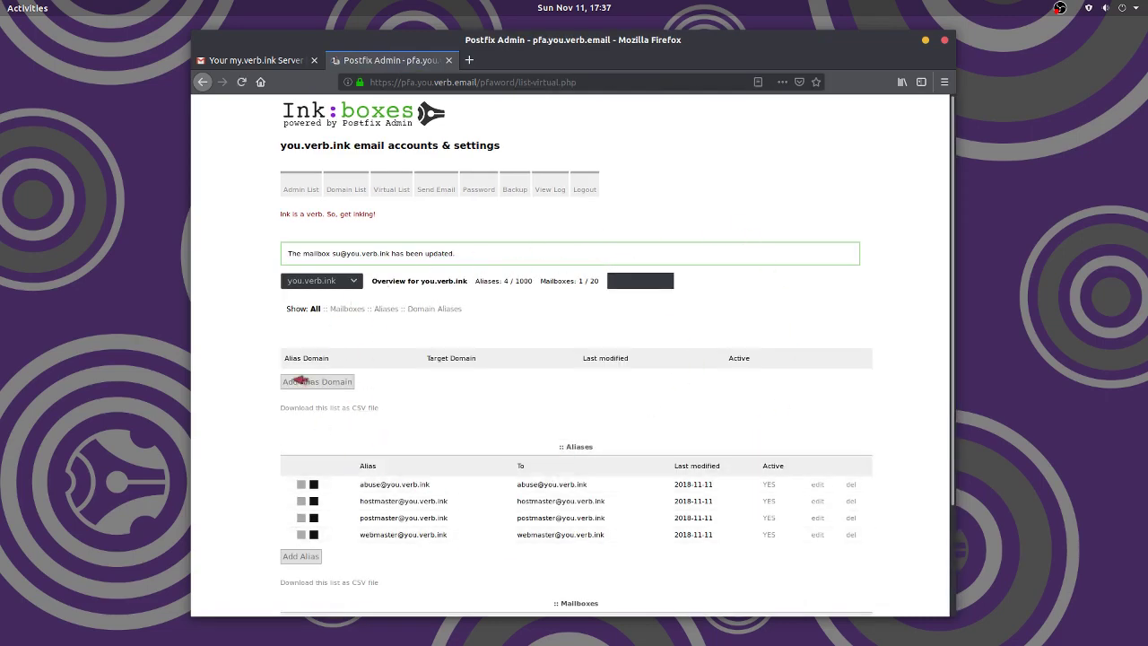
scroll(499, 334, down, 2)
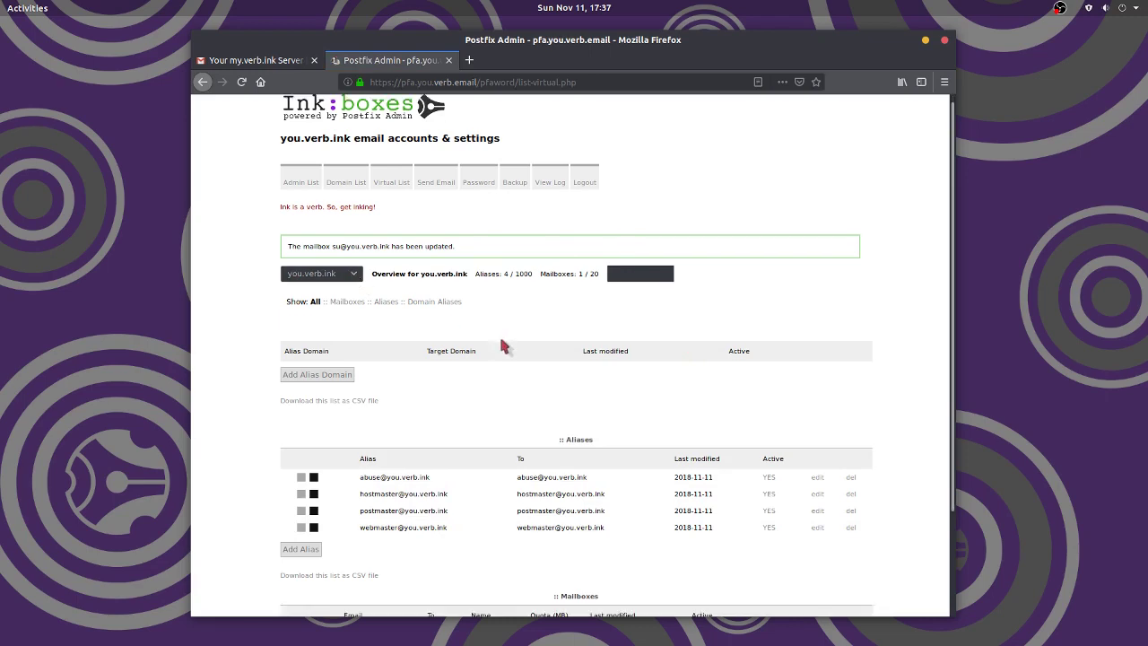
click(357, 182)
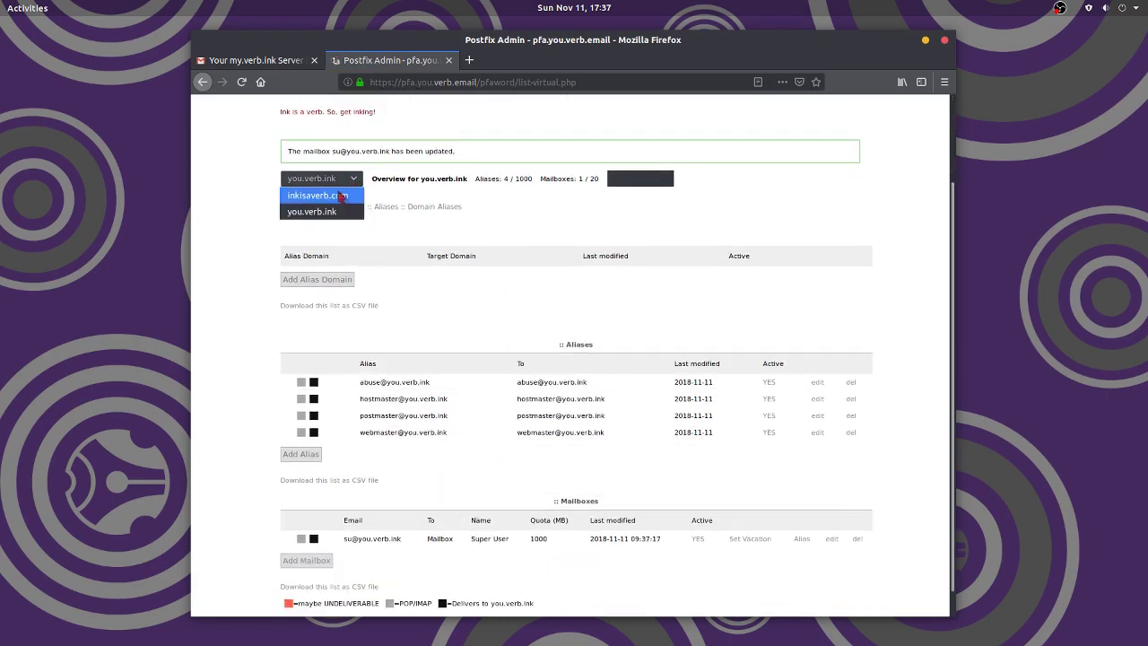
click(341, 196)
scroll(538, 520, down, 1)
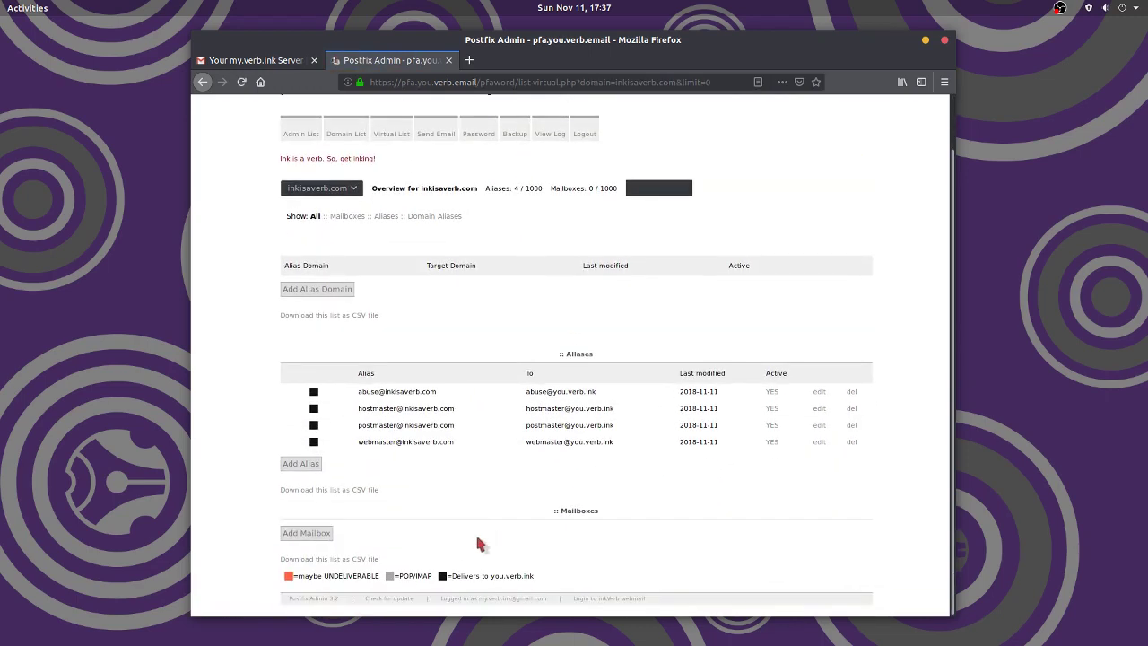
click(355, 190)
click(328, 221)
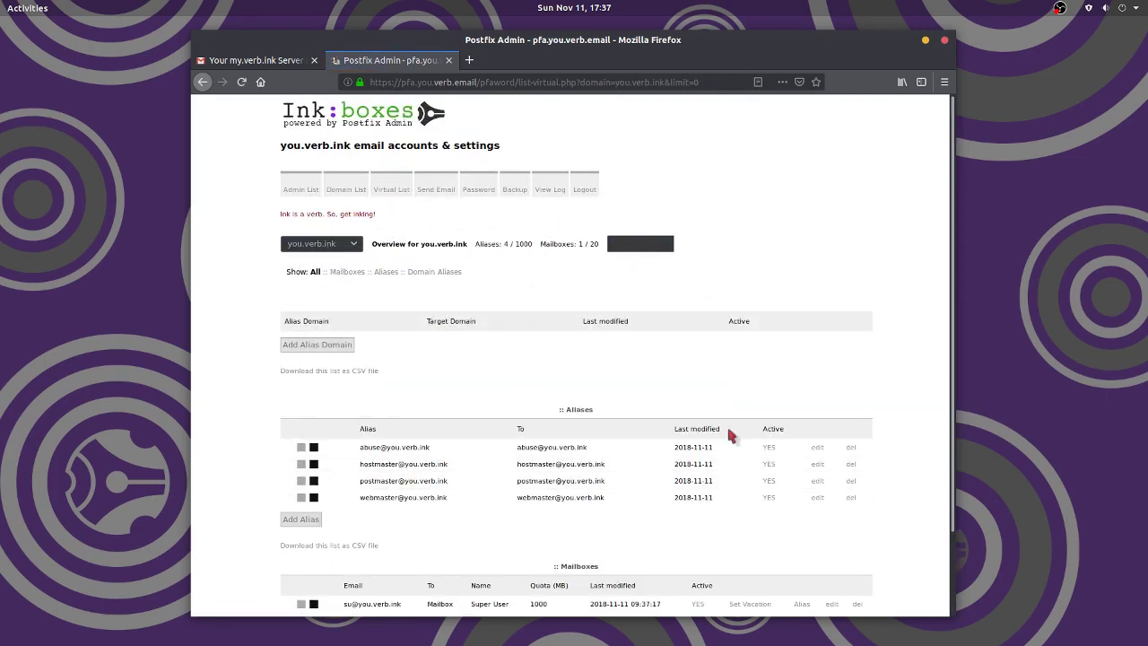
scroll(230, 450, down, 2)
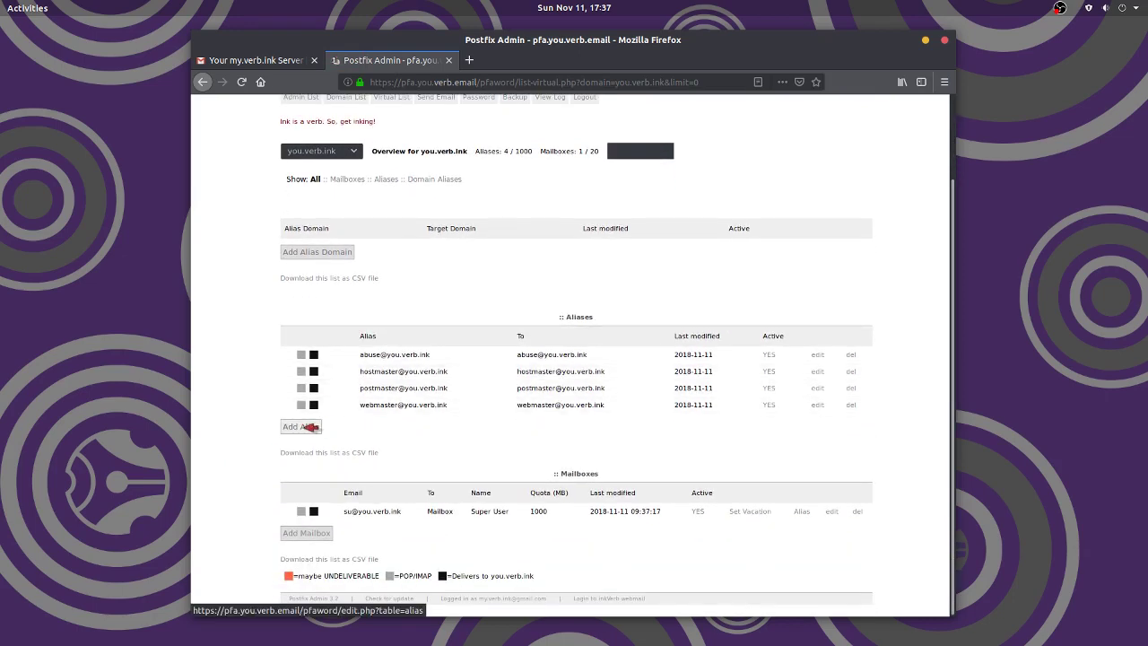
- Start a new alias with the copied su mailbox address as its target and submit it
click(309, 427)
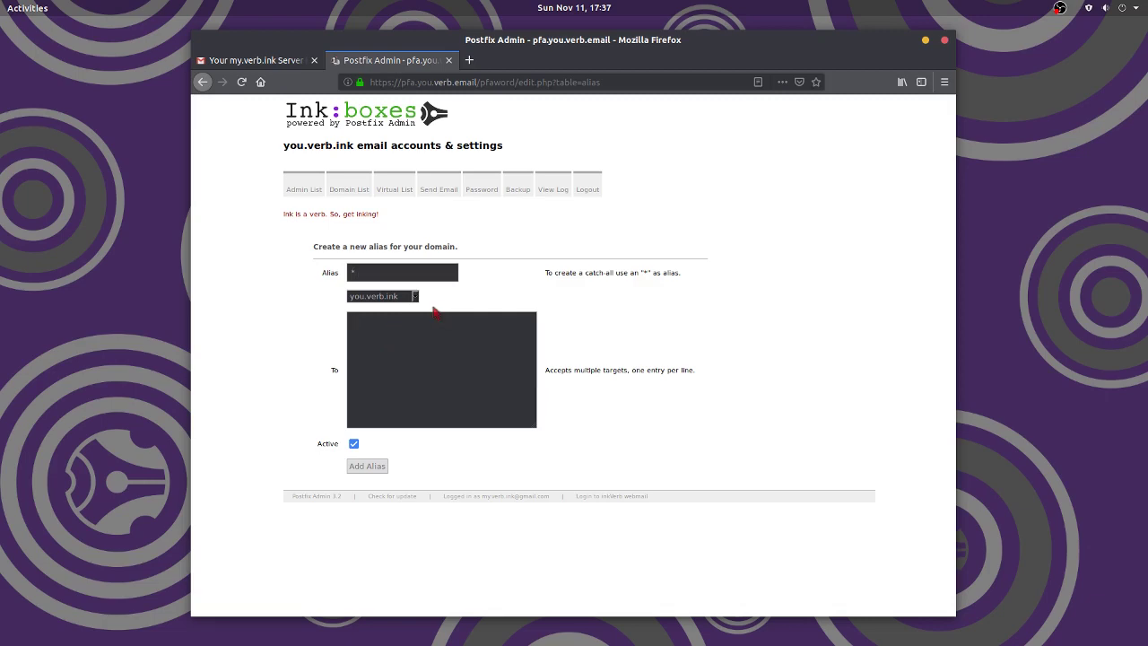
click(202, 82)
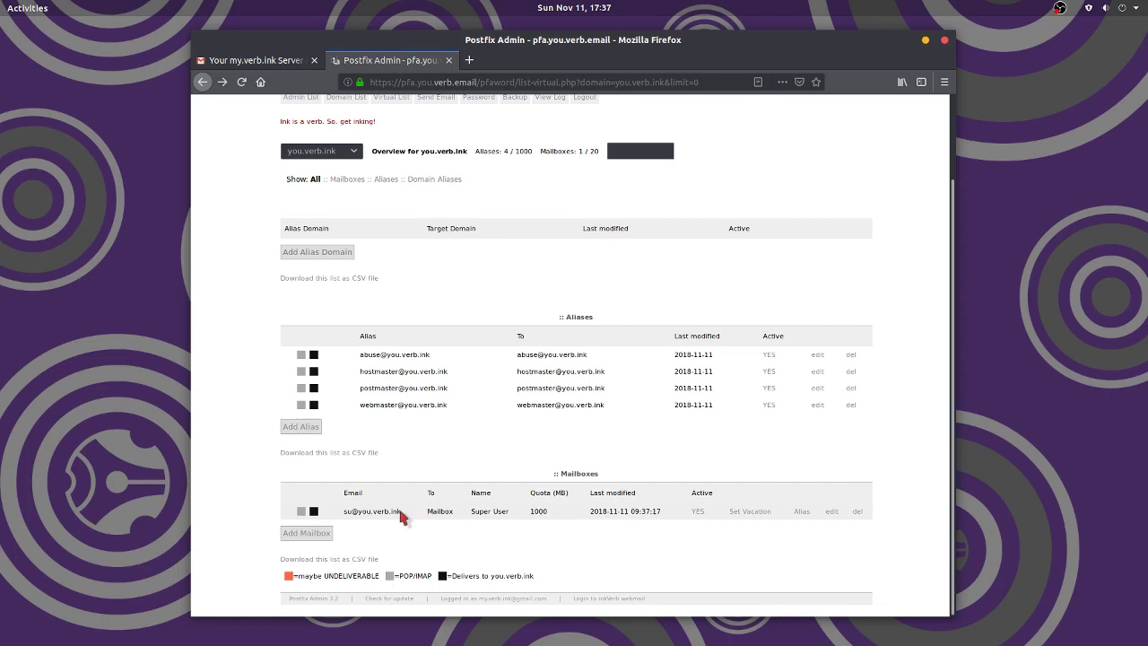
drag(398, 510, 342, 512)
key(ctrl+c)
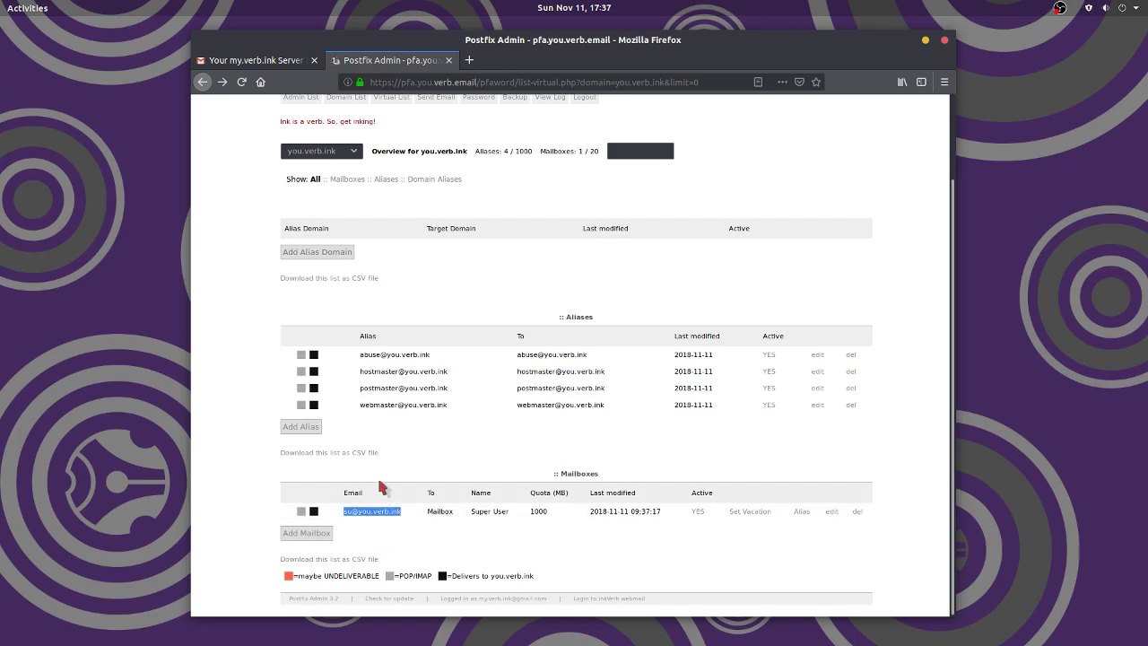
click(315, 428)
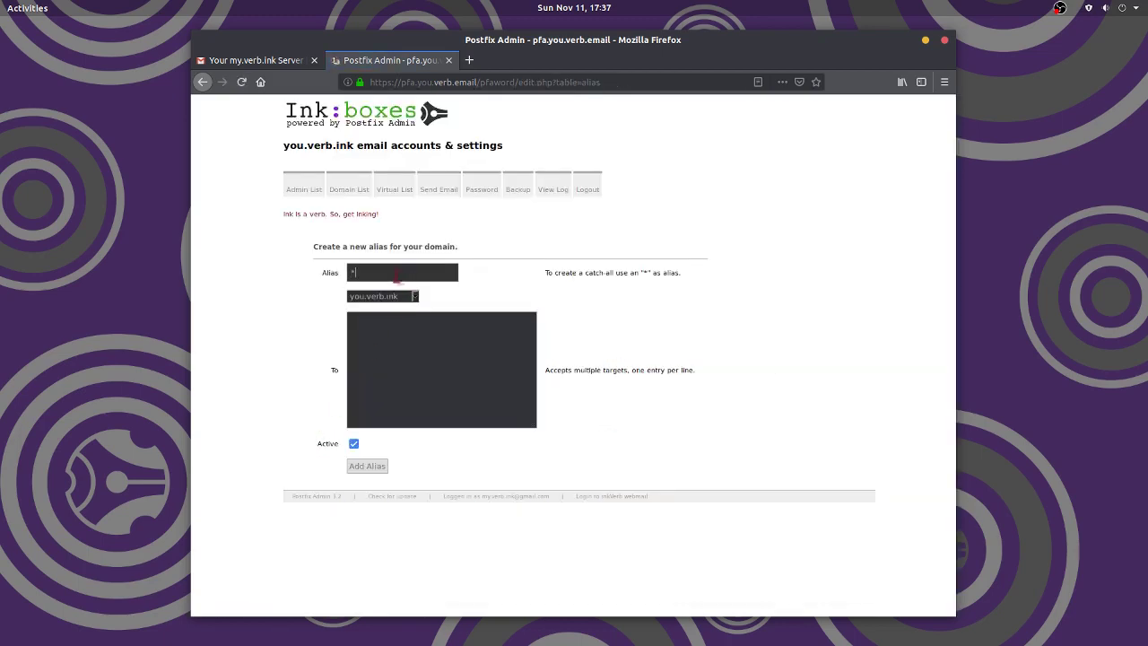
click(396, 333)
key(ctrl+v)
triple_click(408, 324)
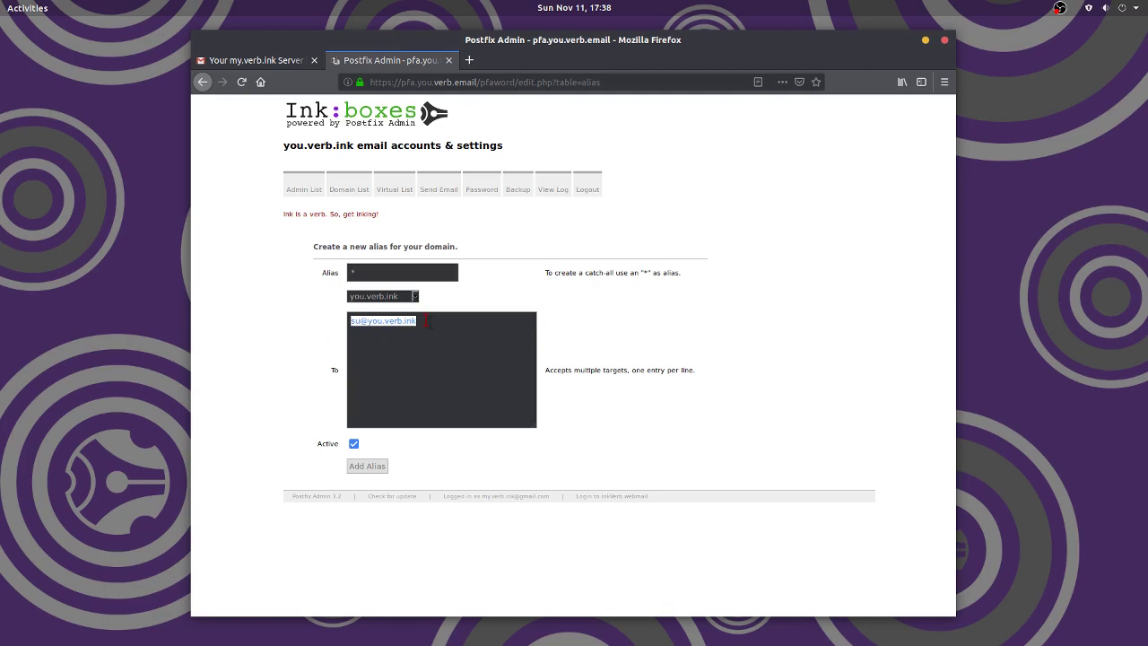
click(439, 366)
click(367, 467)
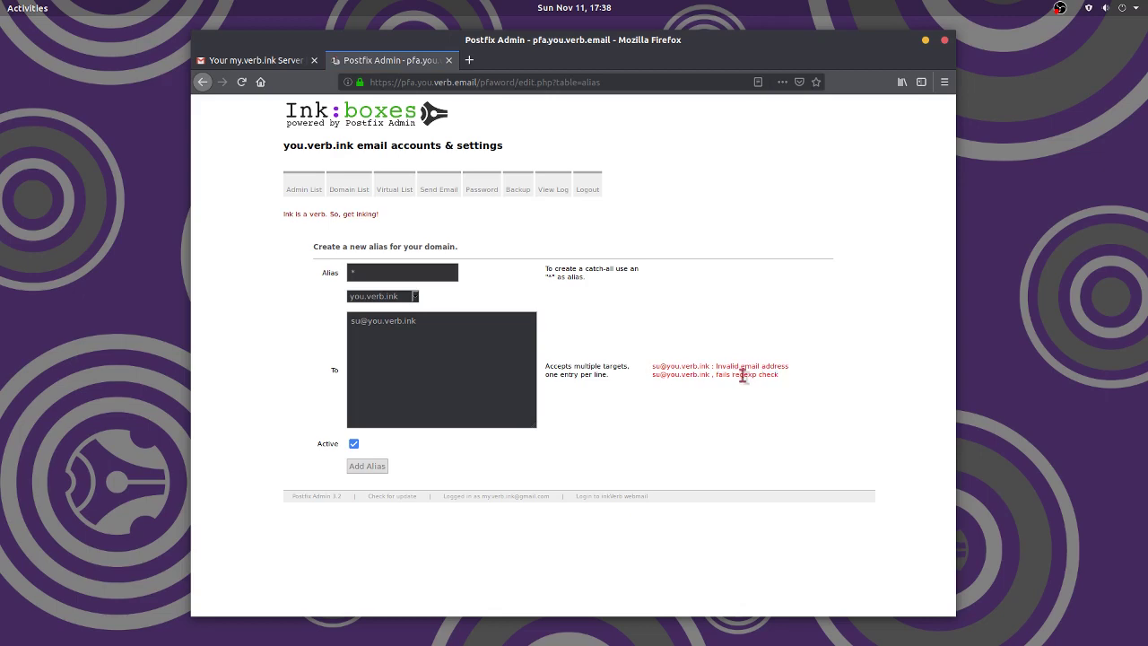
- After the error, add the Gmail address as a second target line and create the catch-all alias
double_click(736, 373)
click(746, 389)
drag(452, 324, 341, 320)
click(295, 329)
key(Return)
click(373, 467)
mouse_move(401, 190)
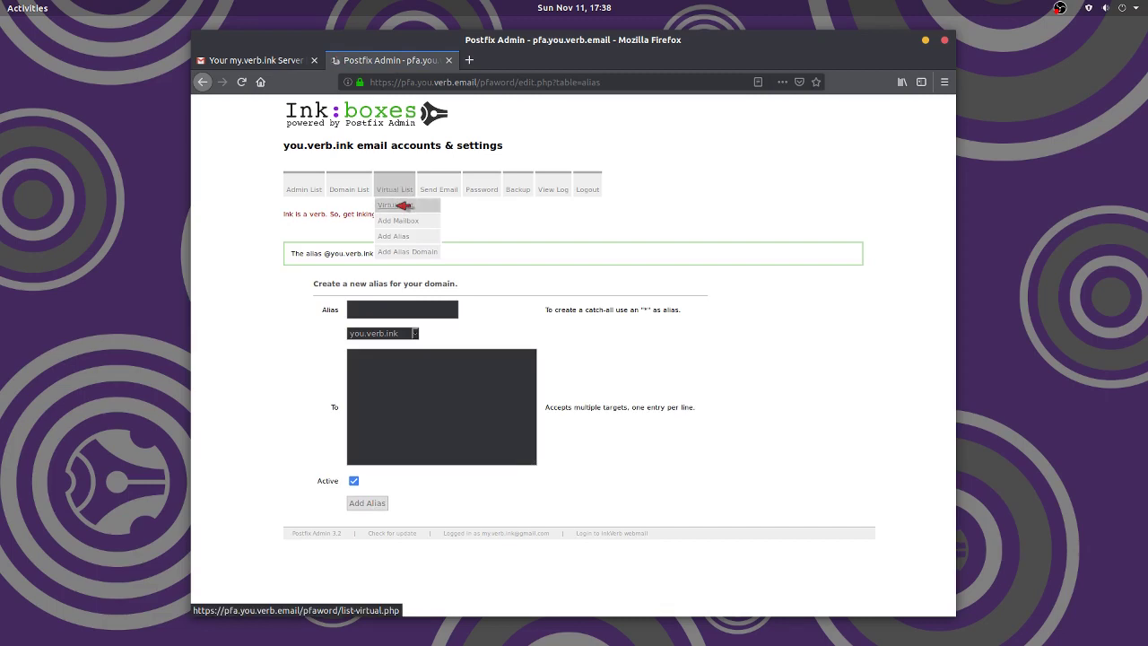
- Return to the you.verb.ink alias list and check the new catch-all row's Gmail target
click(401, 205)
scroll(717, 430, down, 3)
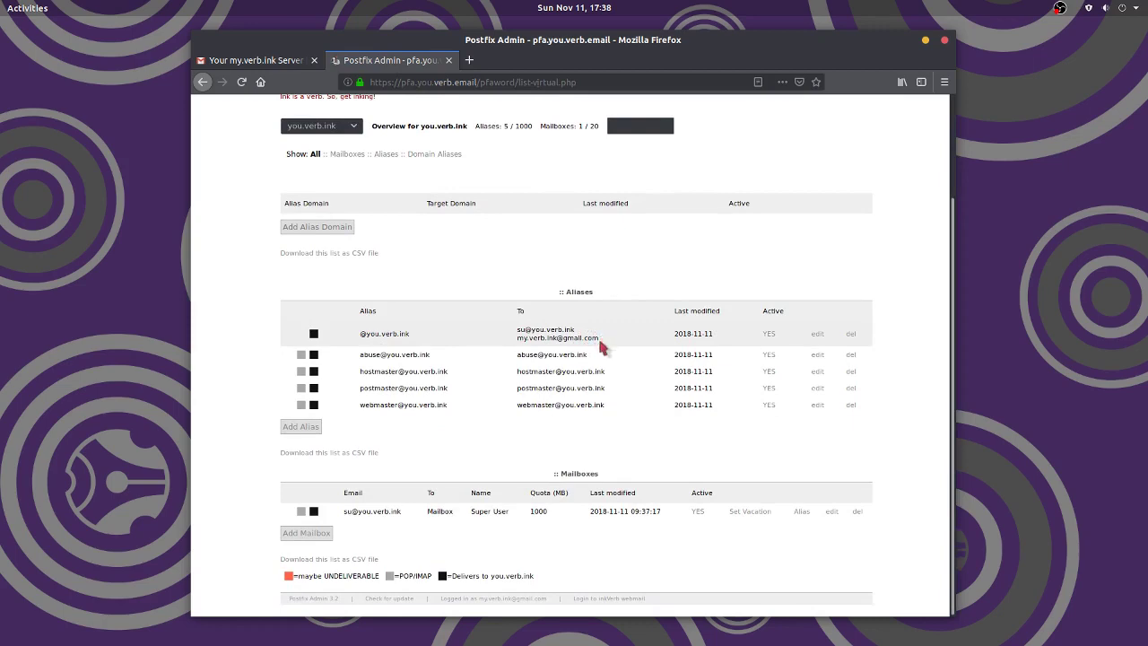
drag(599, 338, 526, 337)
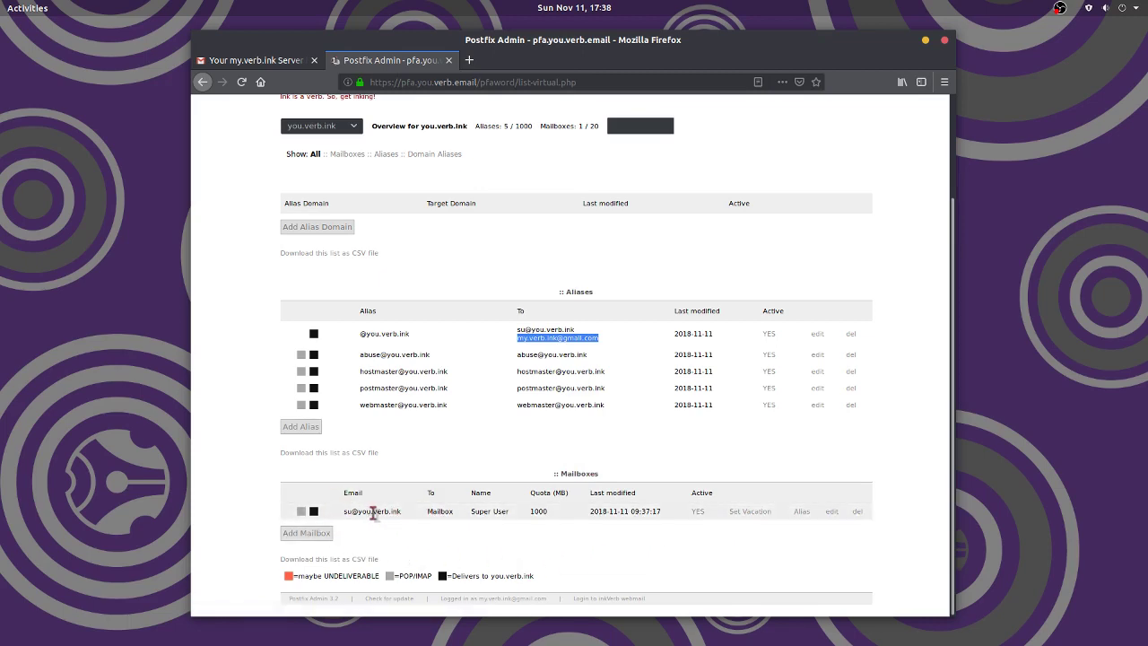
- Save Gmail forwarding on the su mailbox, then compare its row with the catch-all row
click(803, 512)
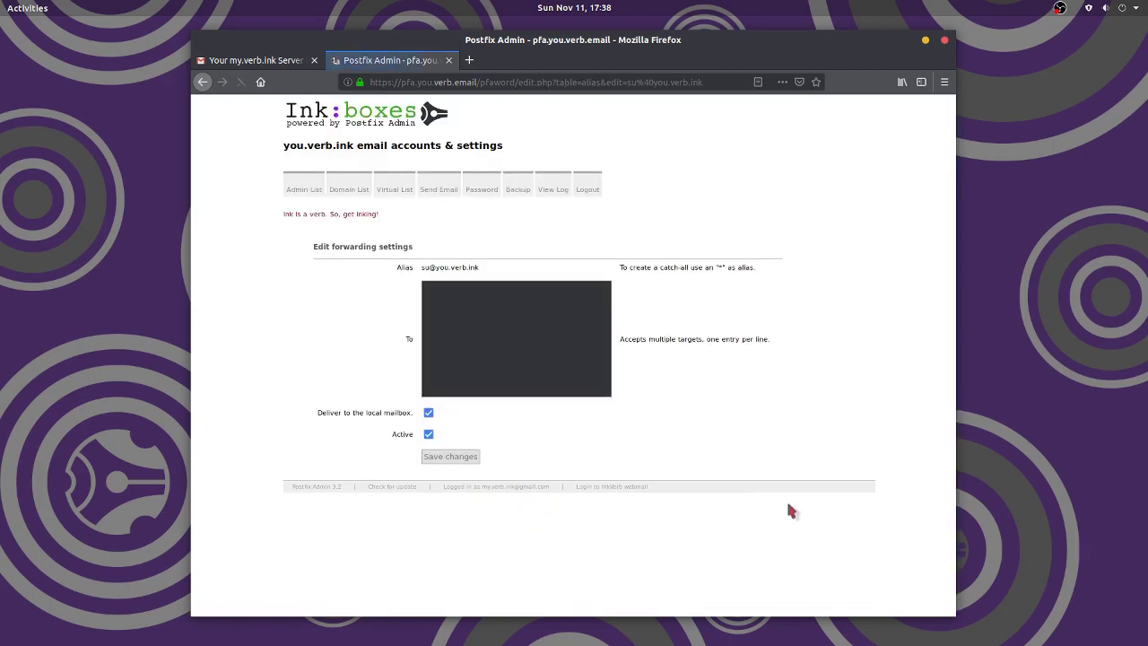
click(466, 330)
click(451, 458)
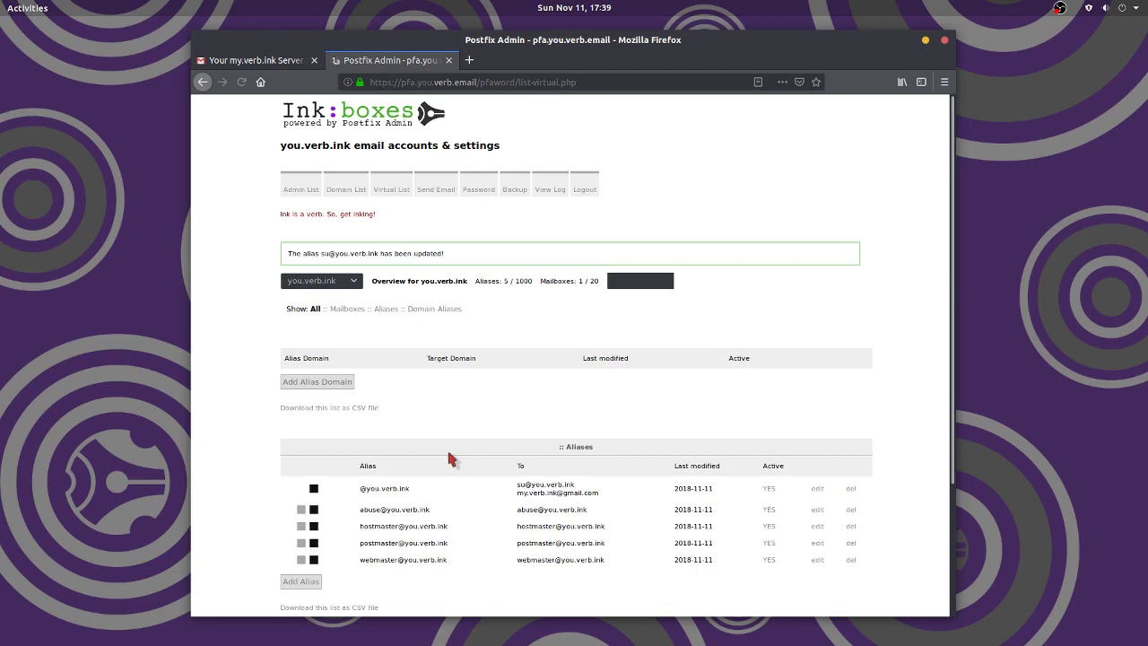
scroll(521, 443, down, 3)
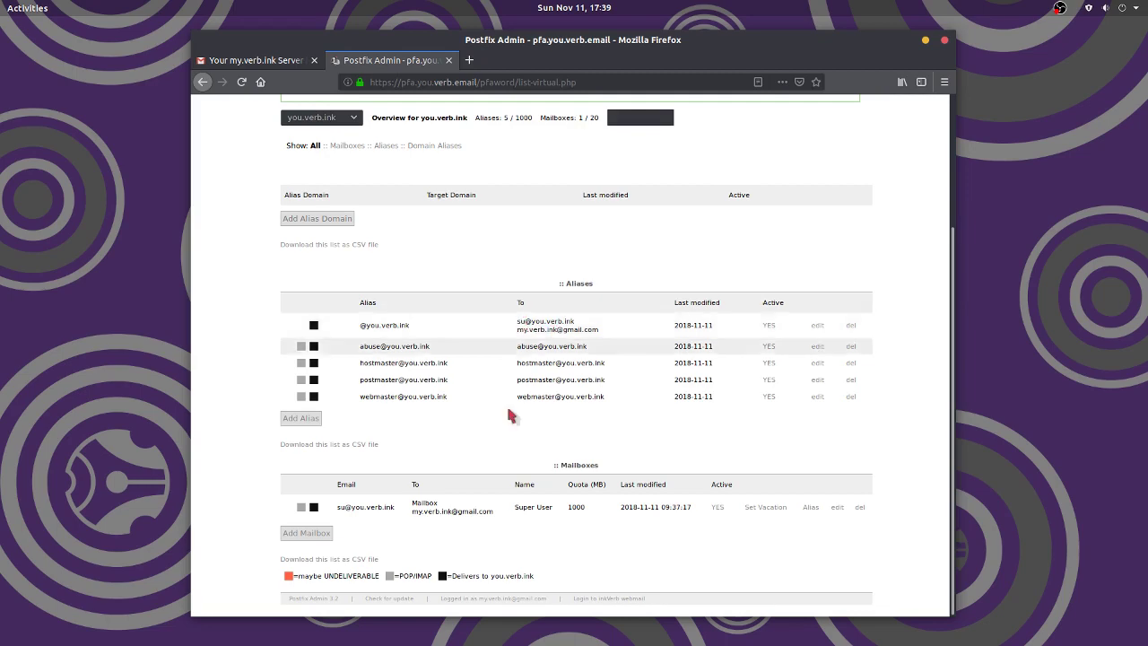
triple_click(544, 328)
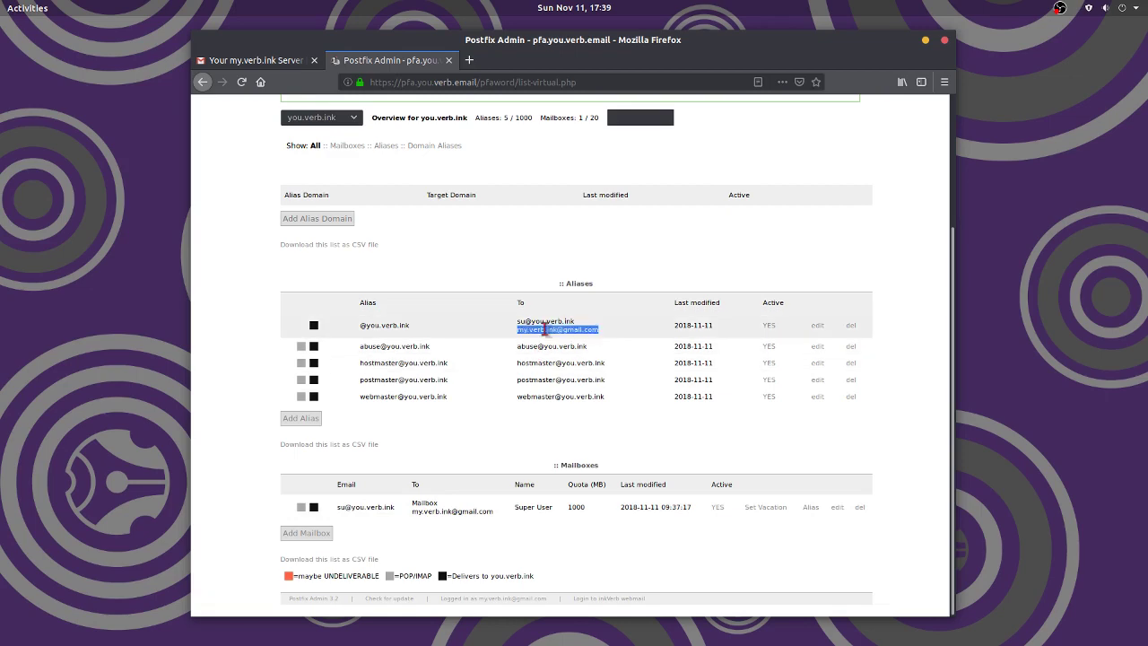
triple_click(473, 510)
click(611, 337)
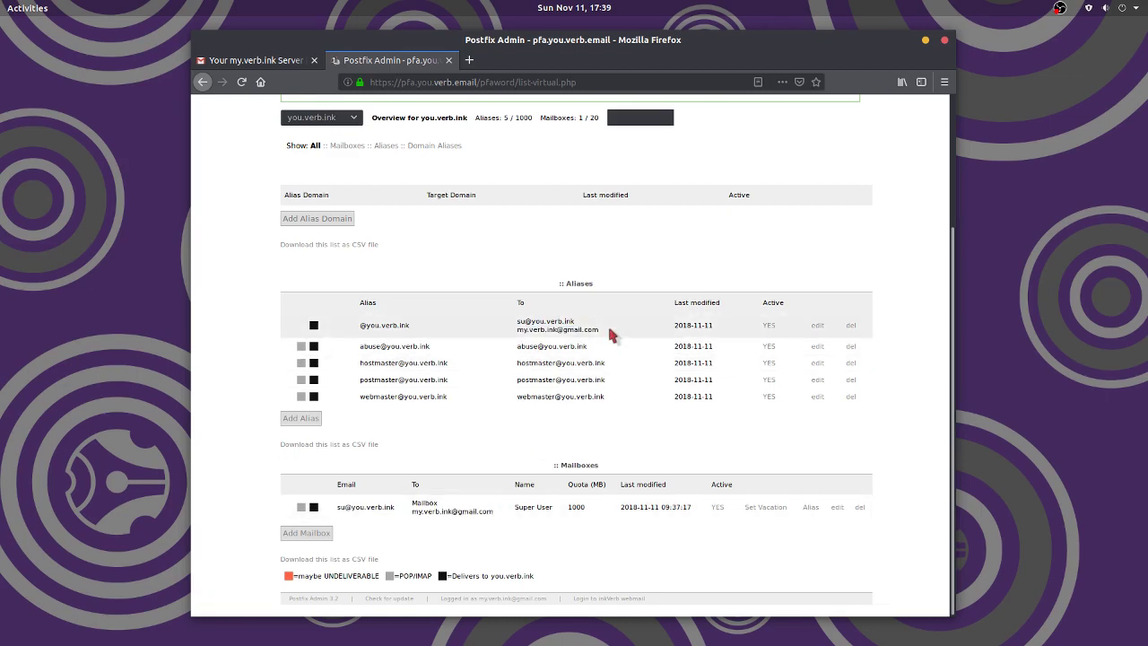
click(818, 325)
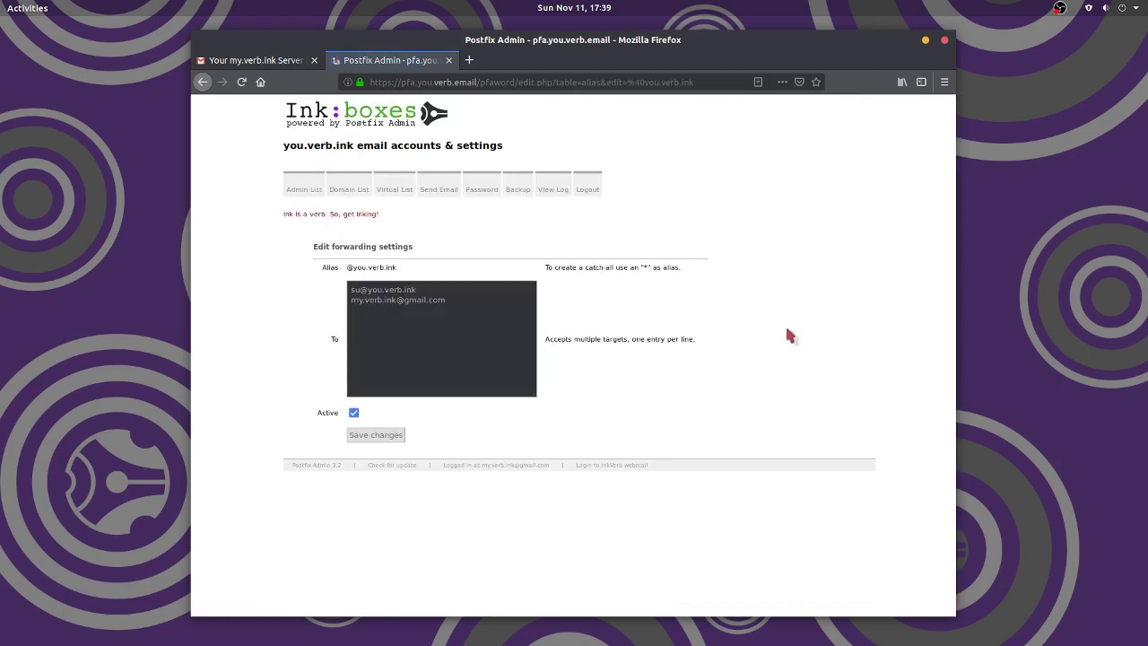
drag(446, 299, 314, 301)
key(BackSpace)
key(BackSpace)
click(375, 435)
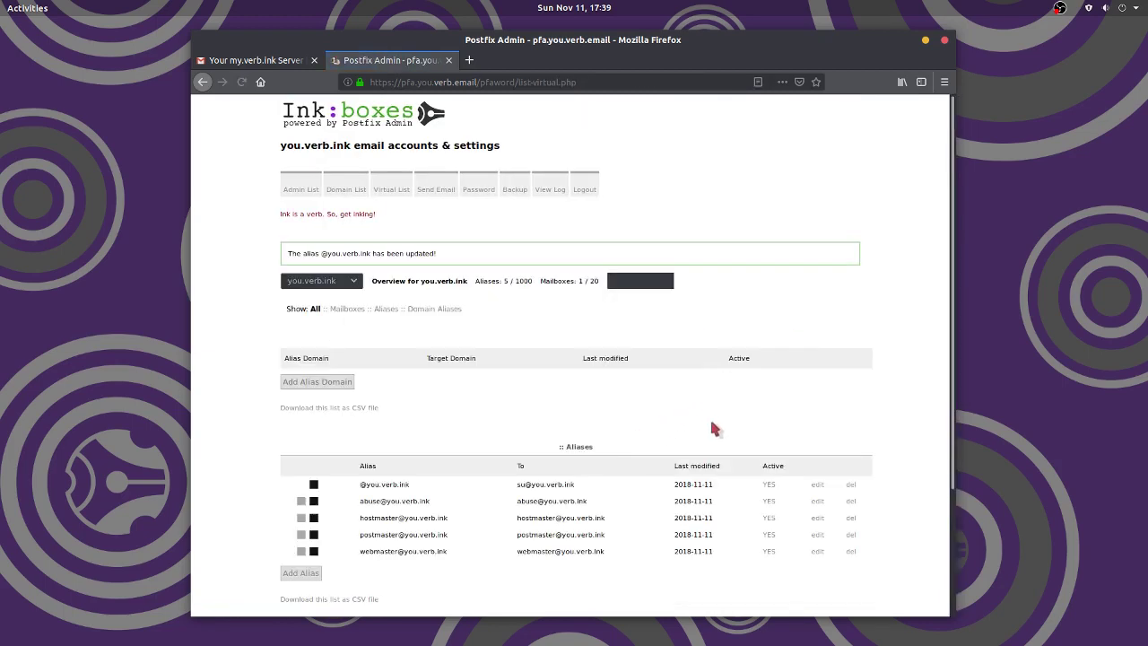
scroll(715, 429, down, 3)
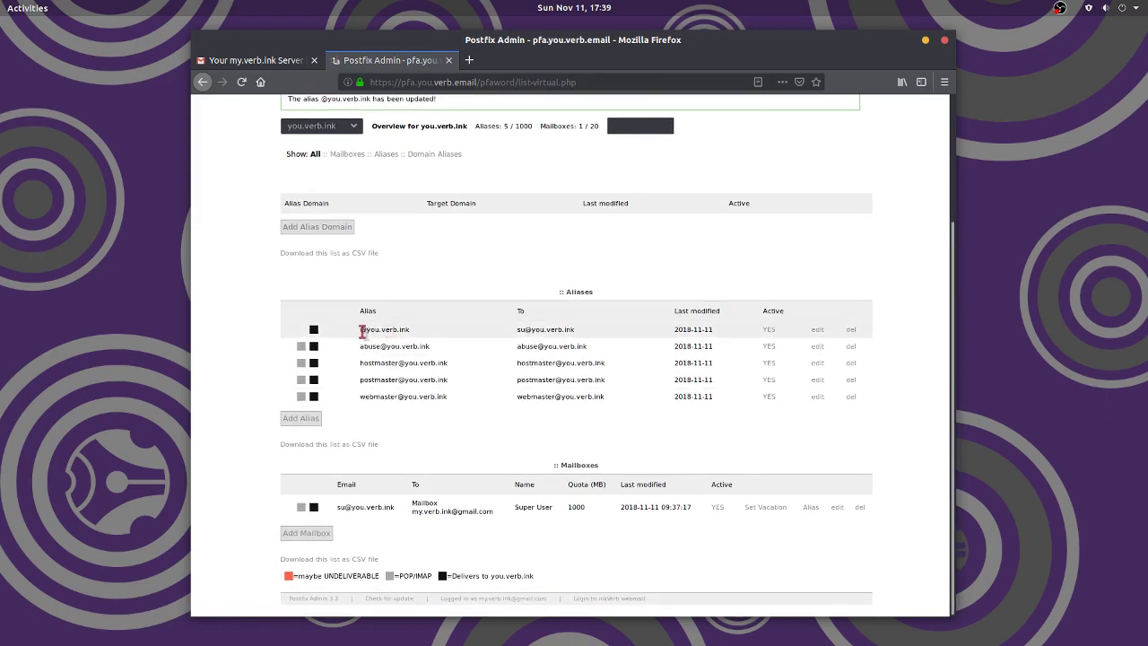
- Review the abuse alias and su mailbox forwarding targets in the domain overview
drag(517, 346, 601, 351)
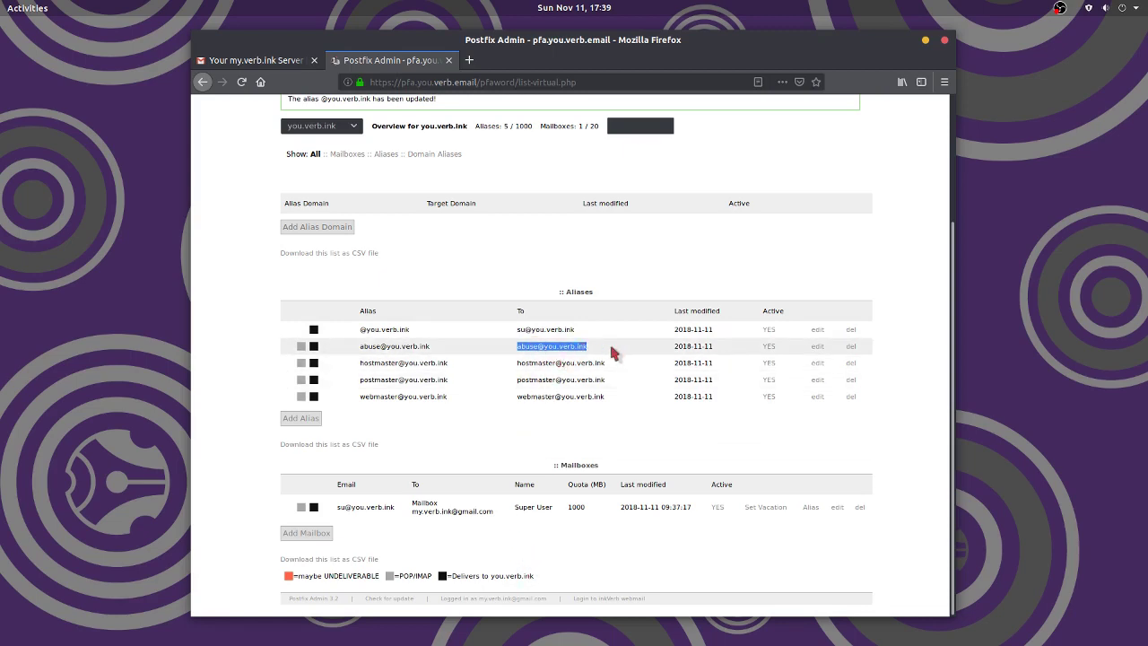
triple_click(390, 347)
triple_click(534, 347)
click(601, 353)
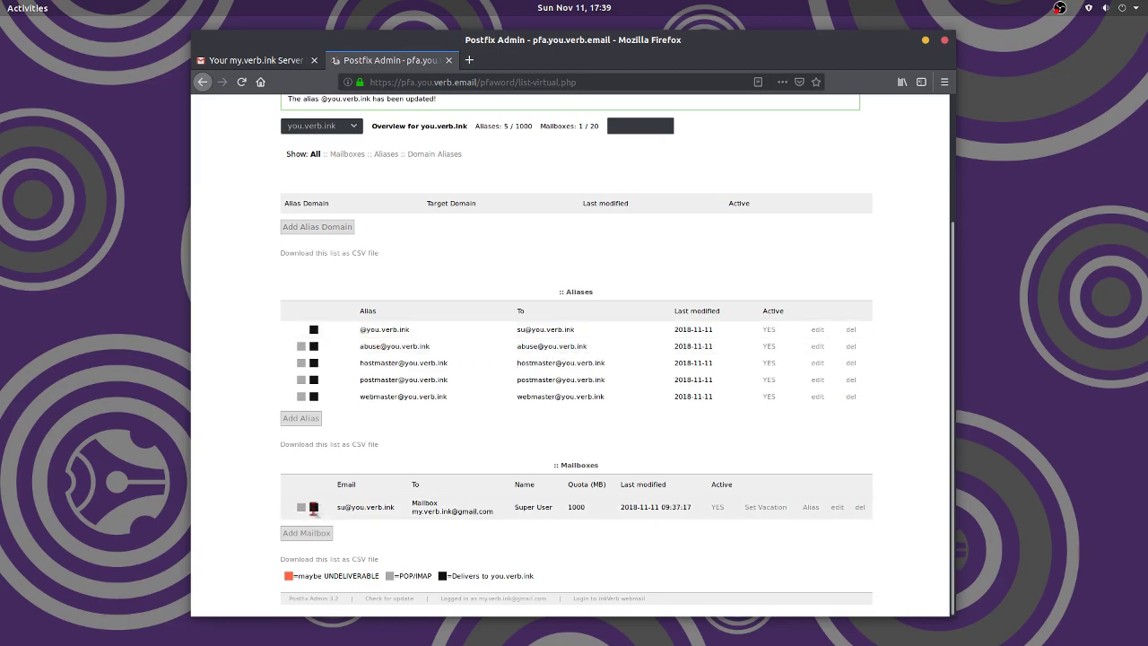
click(353, 507)
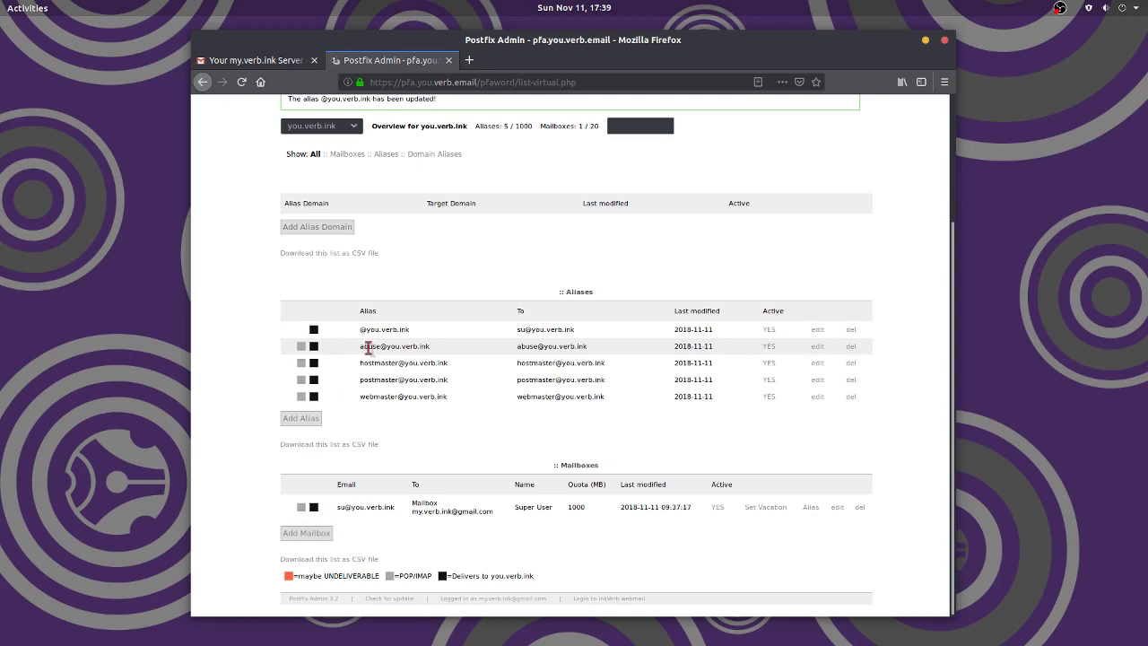
triple_click(365, 508)
click(377, 329)
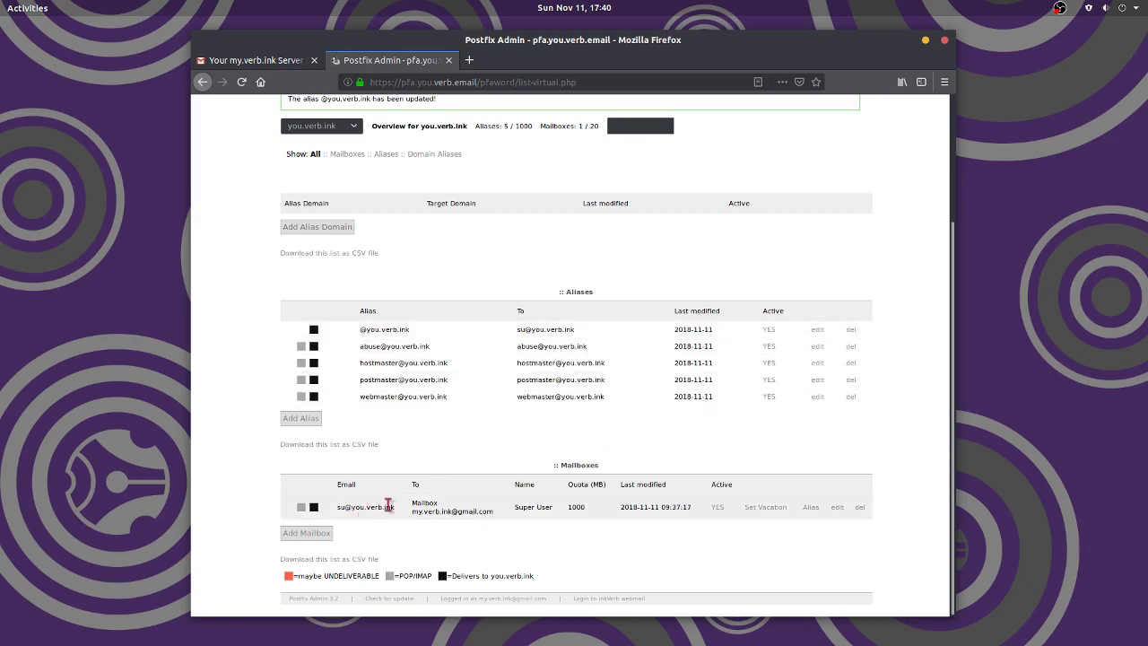
drag(412, 511, 494, 511)
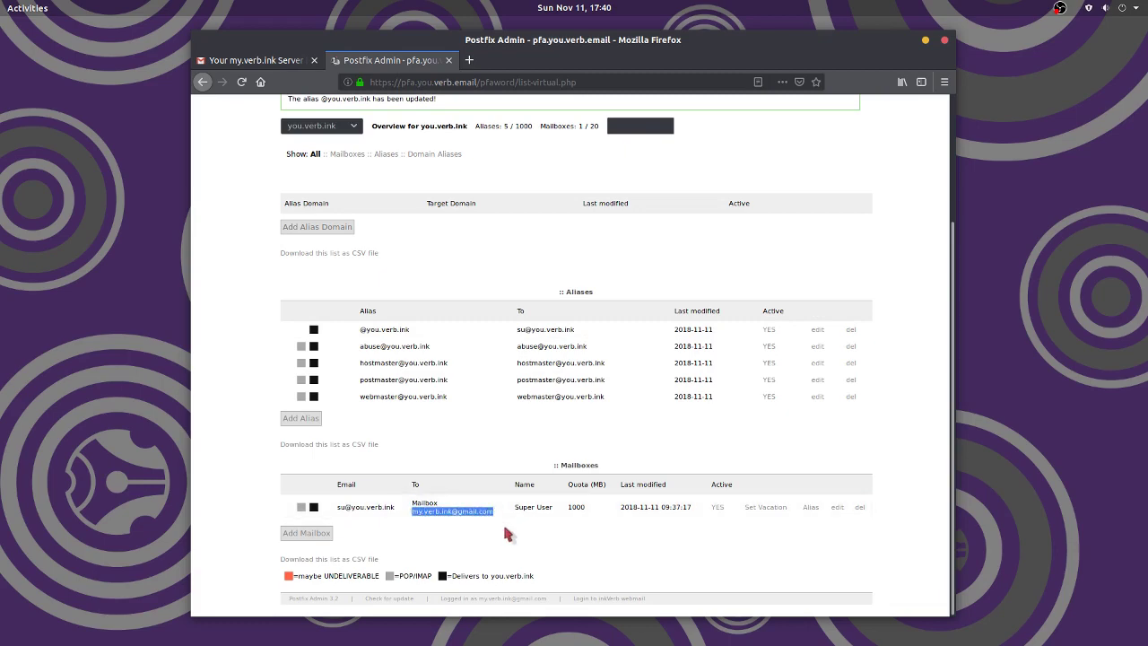
click(422, 513)
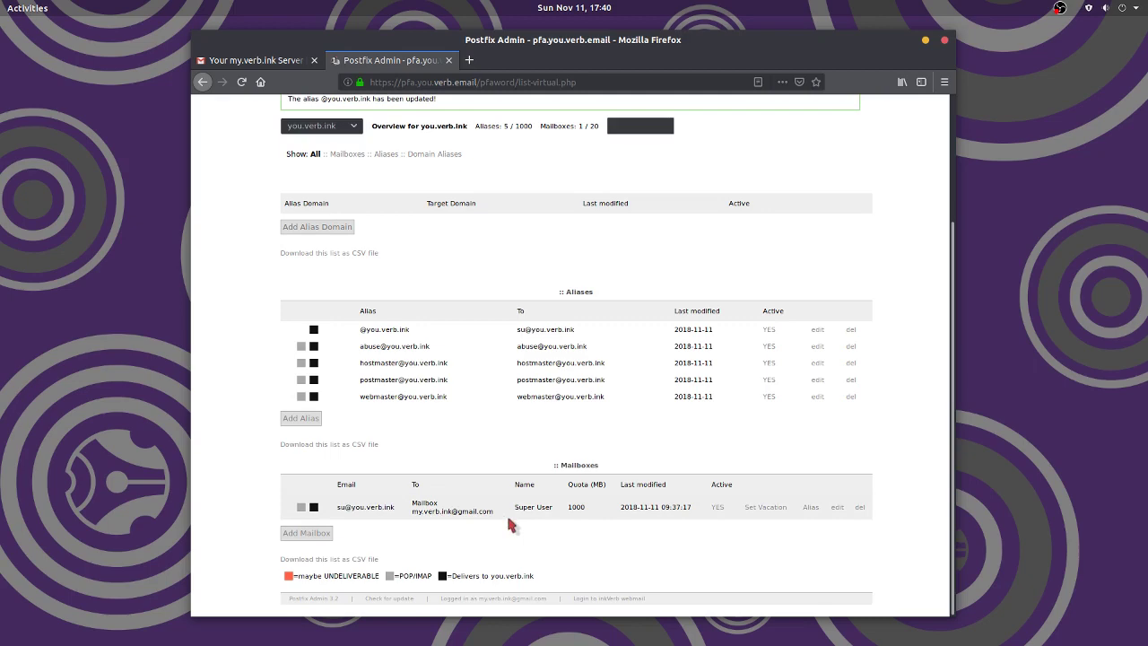
drag(397, 508, 340, 507)
click(463, 538)
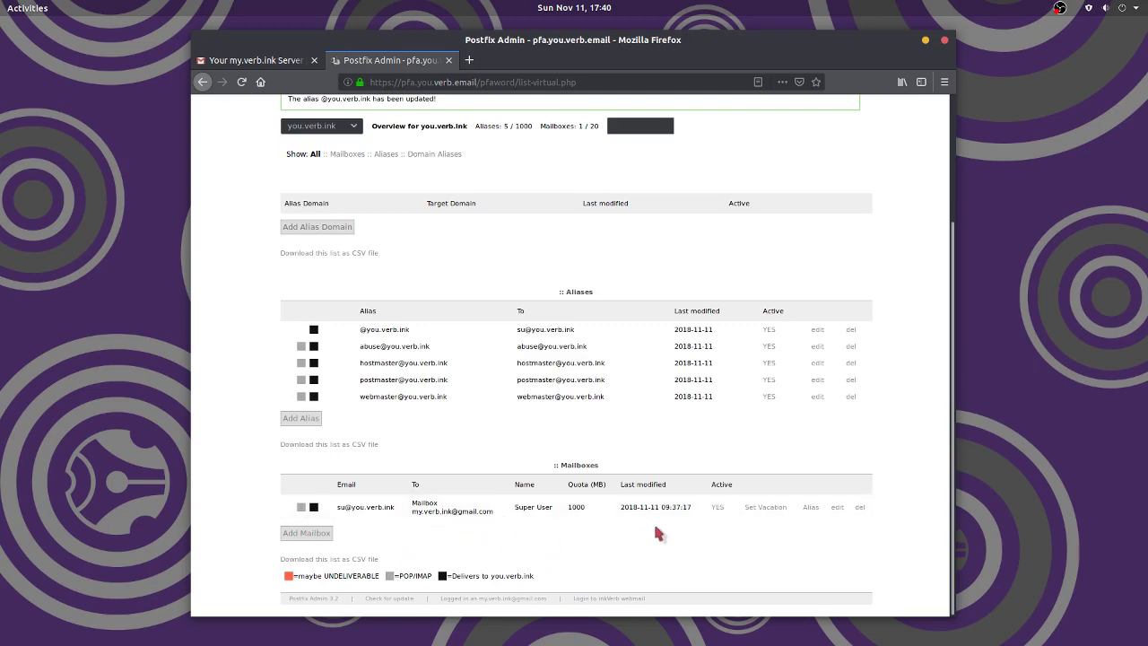